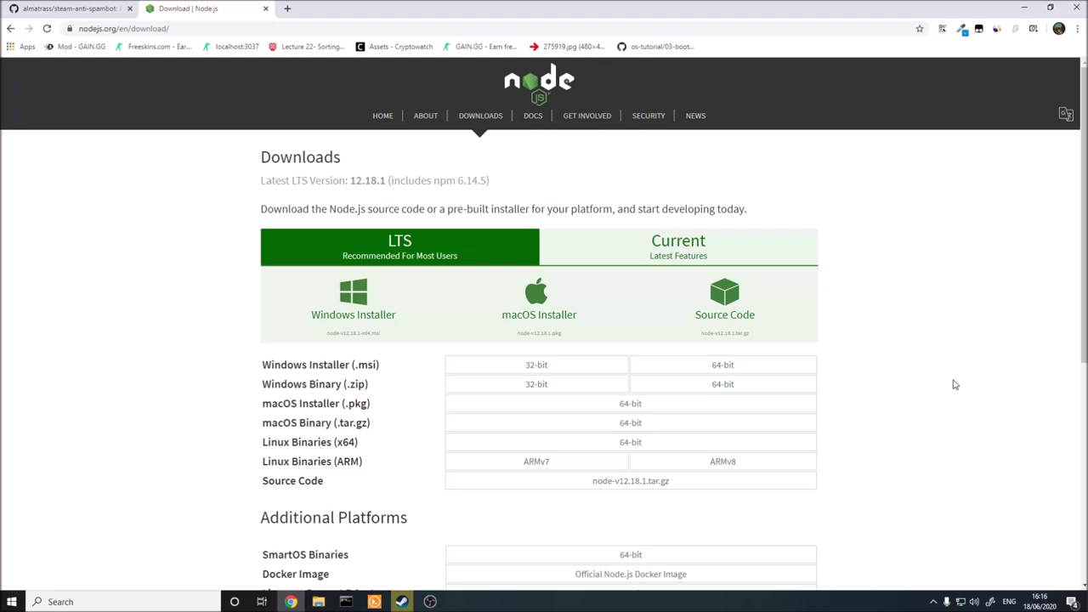
Open the GainGG group chat in Steam and scroll through the Butterfly Knife prize spam.
{"action": "middle_click", "coordinate": [955, 284]}
{"action": "left_click", "coordinate": [957, 289]}
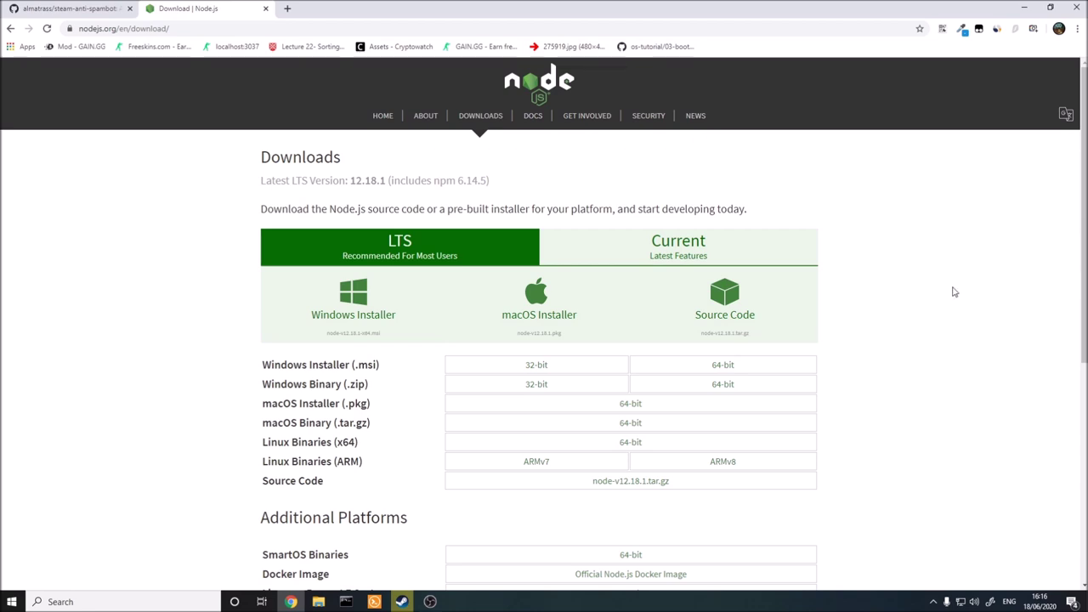
{"action": "mouse_move", "coordinate": [401, 601]}
{"action": "left_click", "coordinate": [463, 557]}
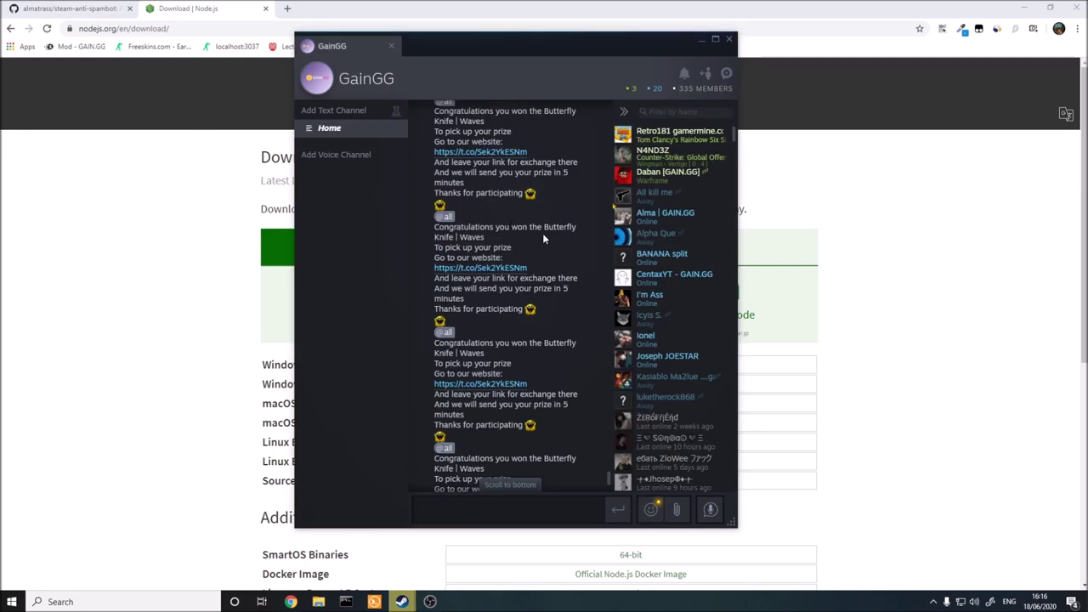
{"action": "scroll", "coordinate": [546, 241], "scroll_direction": "up", "scroll_amount": 5}
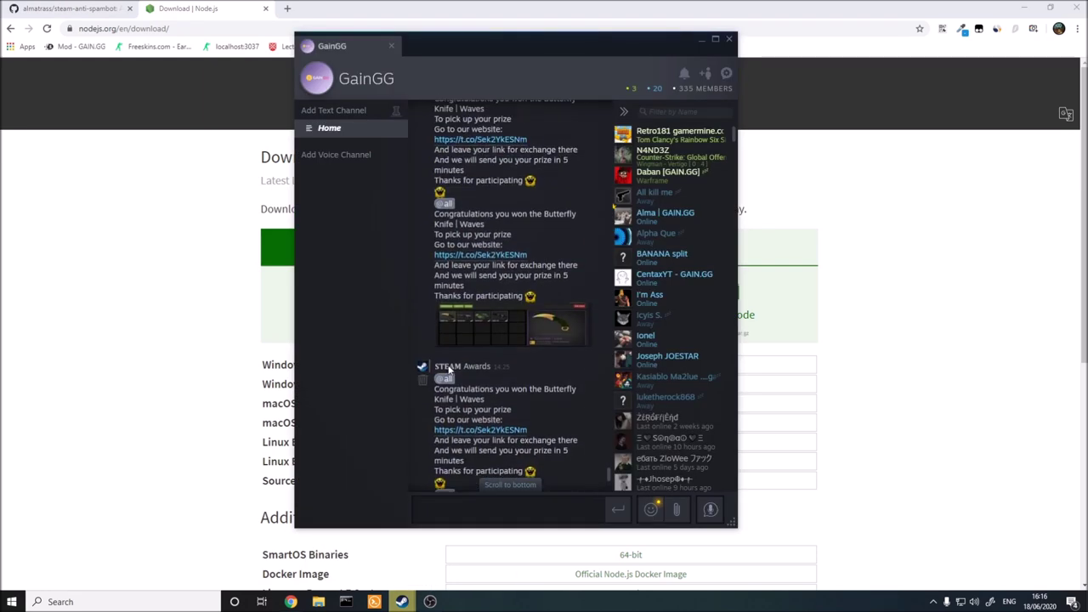
{"action": "scroll", "coordinate": [446, 369], "scroll_direction": "up", "scroll_amount": 8}
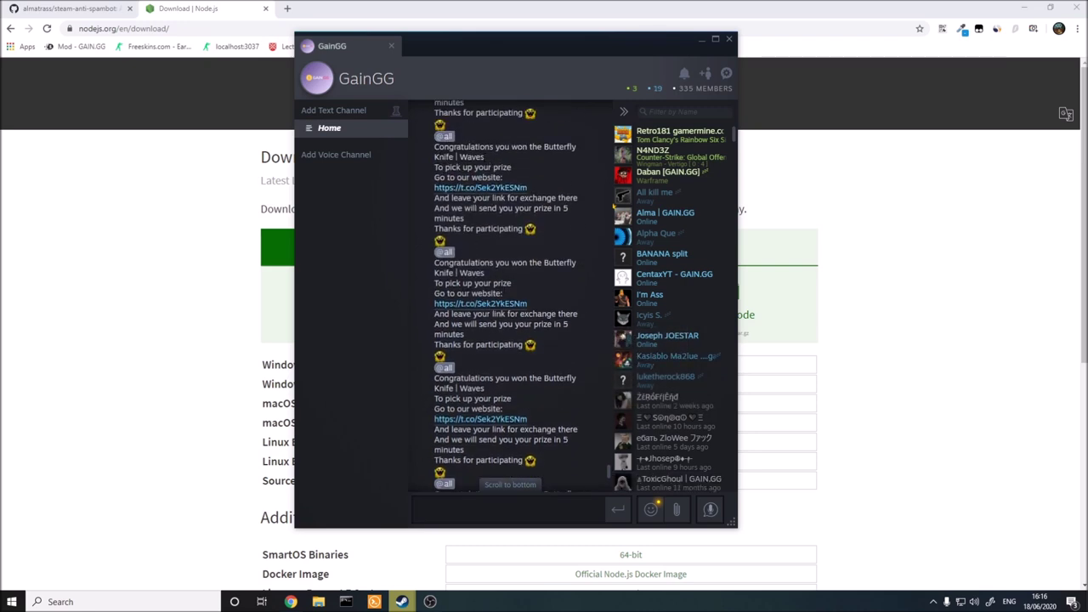
{"action": "scroll", "coordinate": [510, 251], "scroll_direction": "up", "scroll_amount": 2}
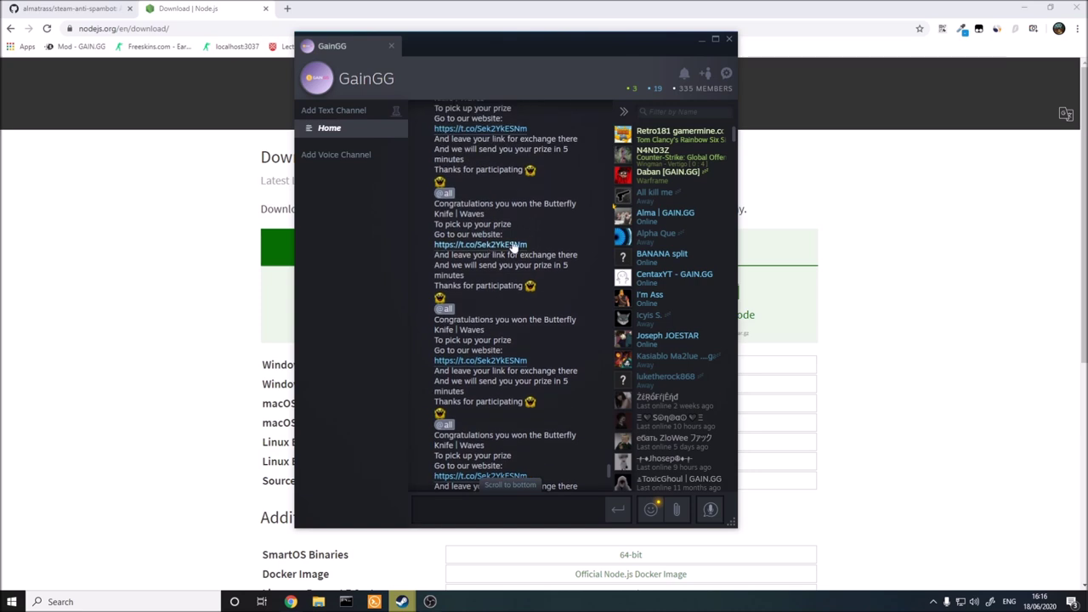
{"action": "scroll", "coordinate": [512, 270], "scroll_direction": "up", "scroll_amount": 1}
{"action": "scroll", "coordinate": [512, 270], "scroll_direction": "up", "scroll_amount": 3}
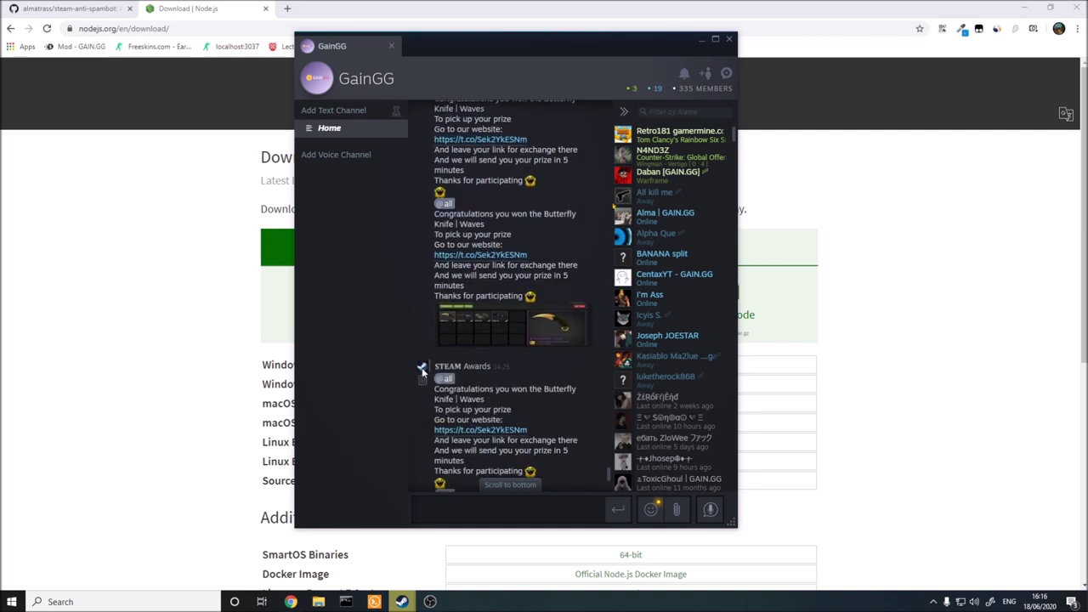
{"action": "mouse_move", "coordinate": [462, 366]}
{"action": "scroll", "coordinate": [550, 284], "scroll_direction": "down", "scroll_amount": 4}
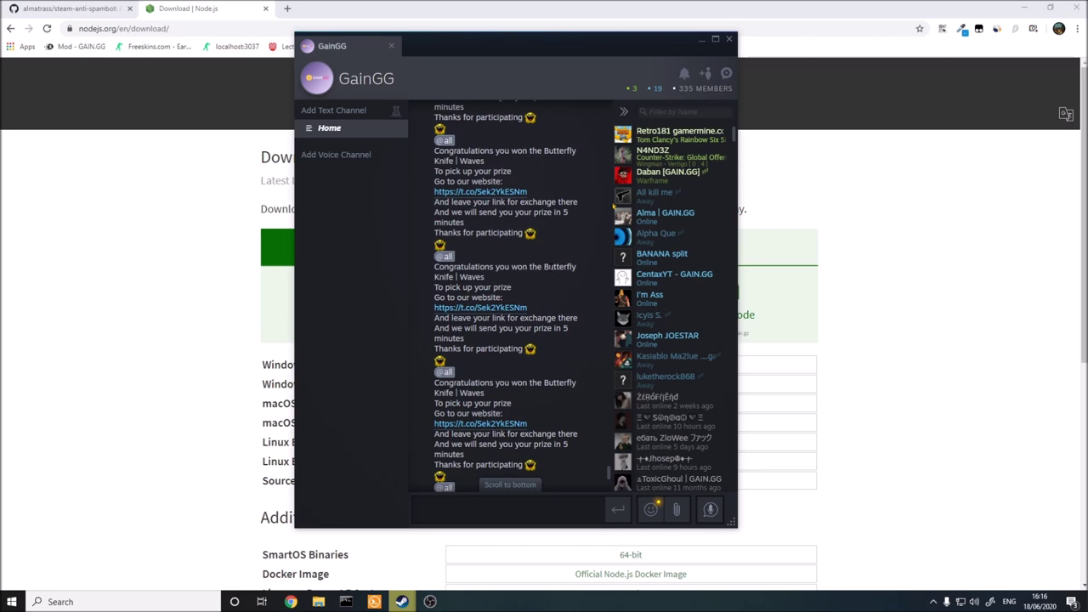
{"action": "scroll", "coordinate": [549, 185], "scroll_direction": "down", "scroll_amount": 3}
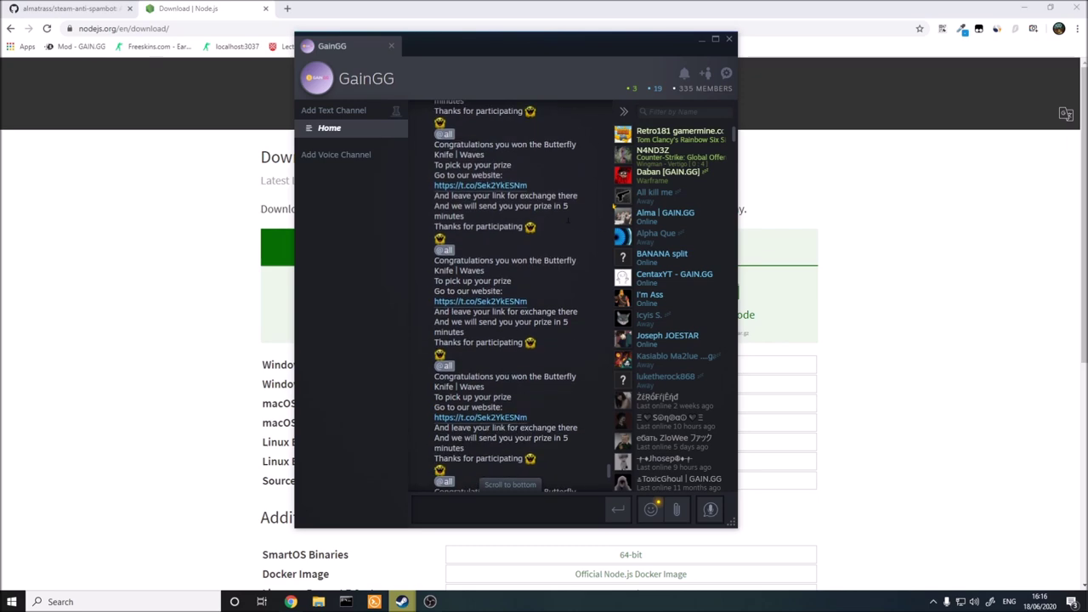
{"action": "scroll", "coordinate": [563, 231], "scroll_direction": "down", "scroll_amount": 5}
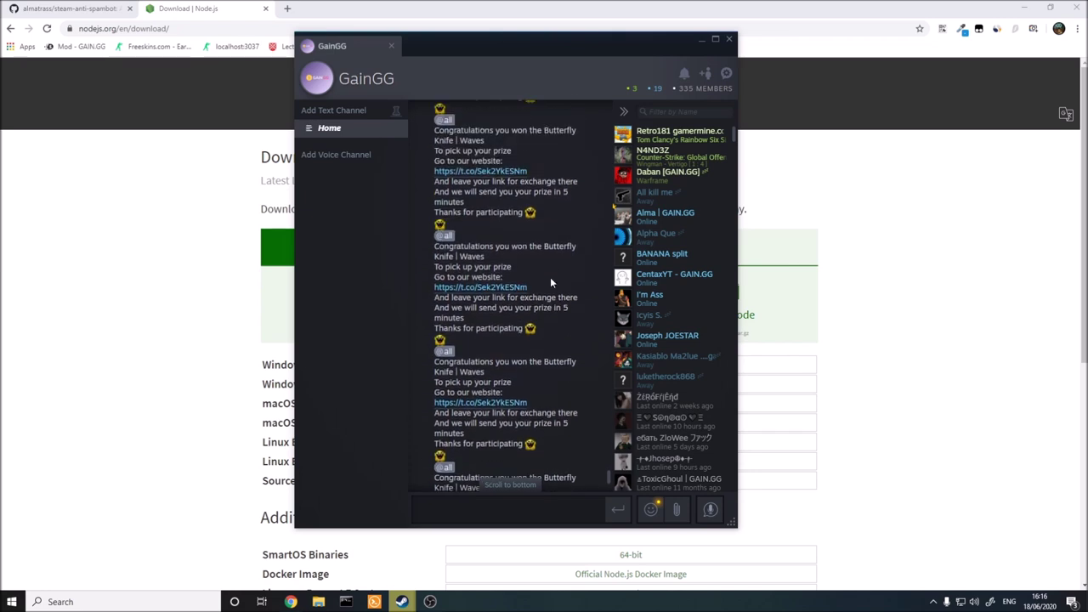
{"action": "scroll", "coordinate": [521, 260], "scroll_direction": "down", "scroll_amount": 3}
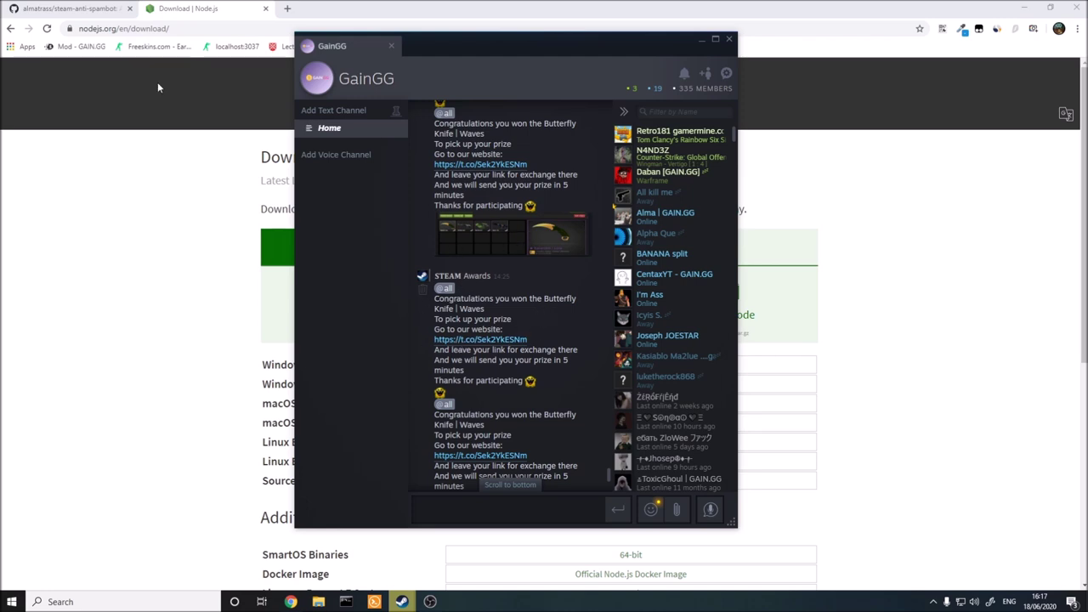
Bring Chrome back in front of Steam and maximize it to full screen.
{"action": "left_click", "coordinate": [164, 6]}
{"action": "left_click_drag", "start_coordinate": [380, 9], "coordinate": [532, 55]}
{"action": "double_click", "coordinate": [540, 57]}
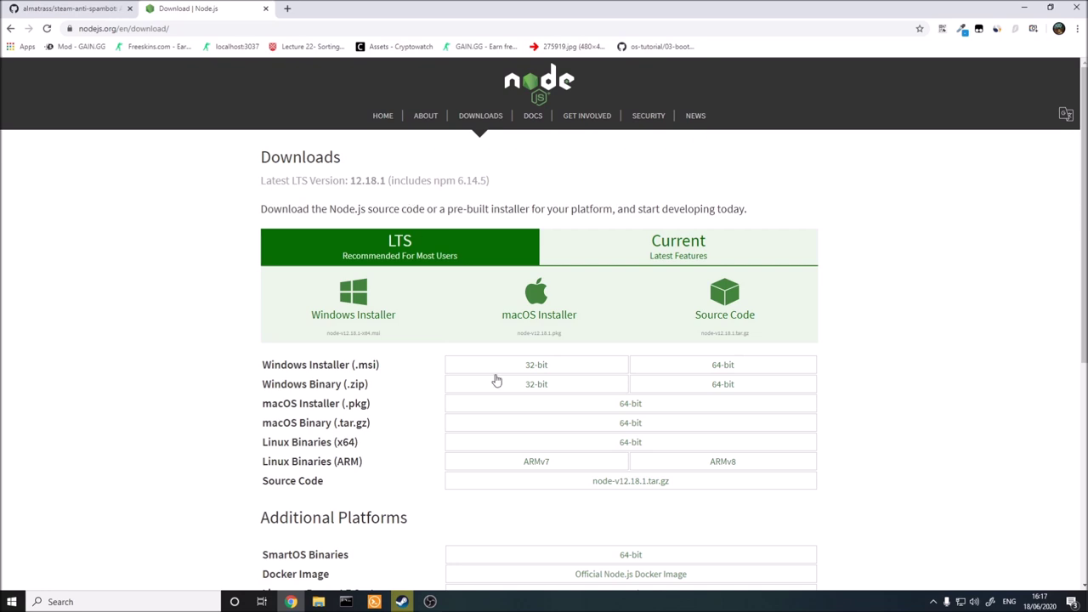
Switch Chrome from the Node.js downloads page to the steam-anti-spambot GitHub repository tab.
{"action": "left_click_drag", "start_coordinate": [385, 314], "coordinate": [352, 293]}
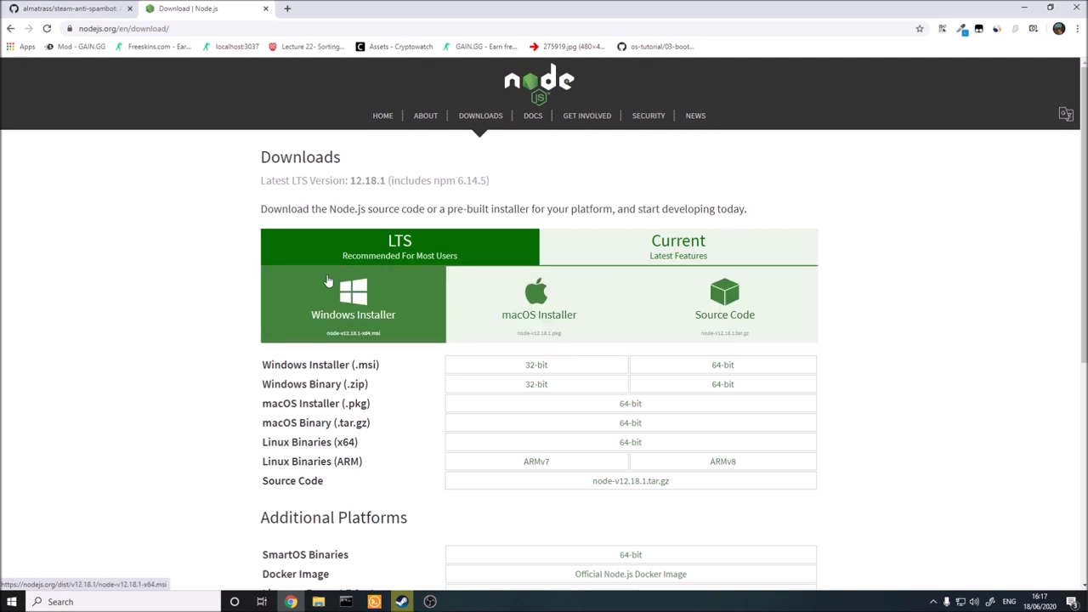
{"action": "left_click", "coordinate": [98, 12]}
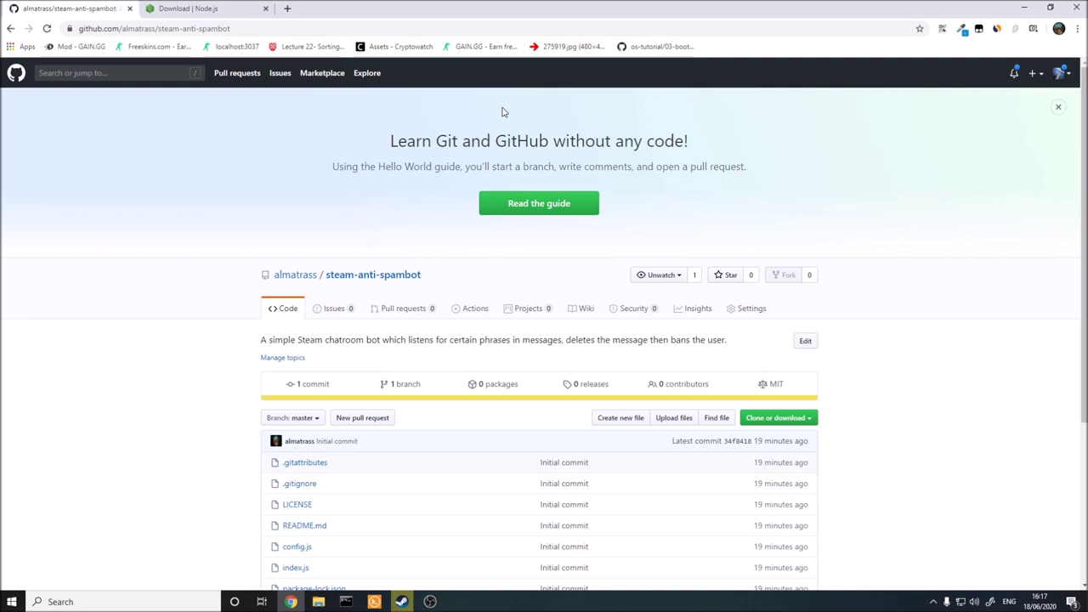
Download the repository via Download ZIP and show steam-anti-spambot-master.zip in its folder.
{"action": "scroll", "coordinate": [444, 306], "scroll_direction": "down", "scroll_amount": 4}
{"action": "scroll", "coordinate": [251, 197], "scroll_direction": "up", "scroll_amount": 1}
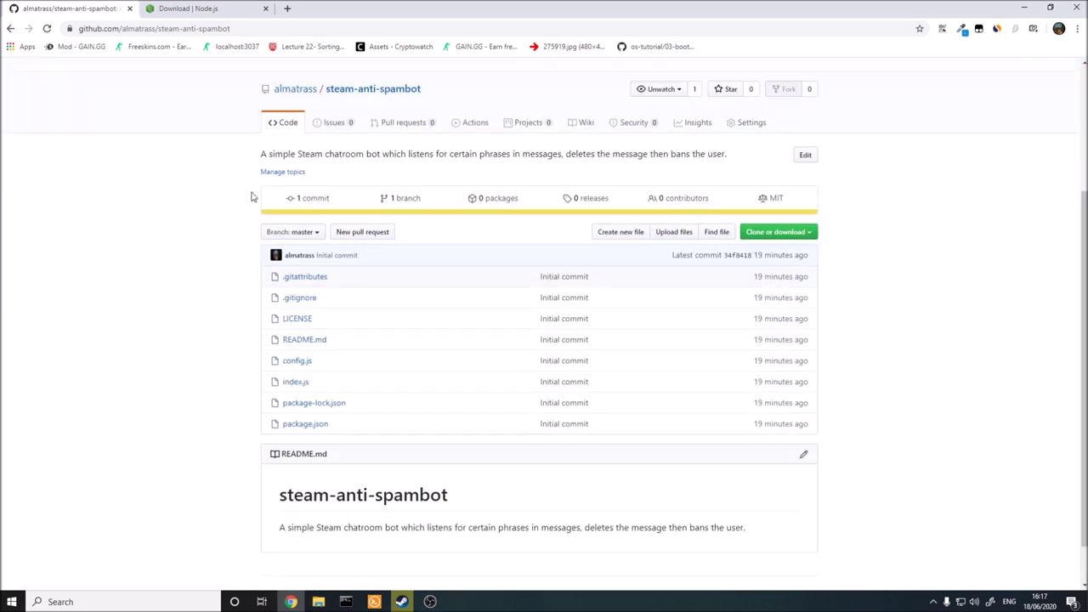
{"action": "scroll", "coordinate": [251, 197], "scroll_direction": "up", "scroll_amount": 3}
{"action": "left_click", "coordinate": [811, 423]}
{"action": "scroll", "coordinate": [804, 258], "scroll_direction": "down", "scroll_amount": 1}
{"action": "left_click", "coordinate": [778, 458]}
{"action": "left_click", "coordinate": [117, 576]}
{"action": "left_click", "coordinate": [144, 541]}
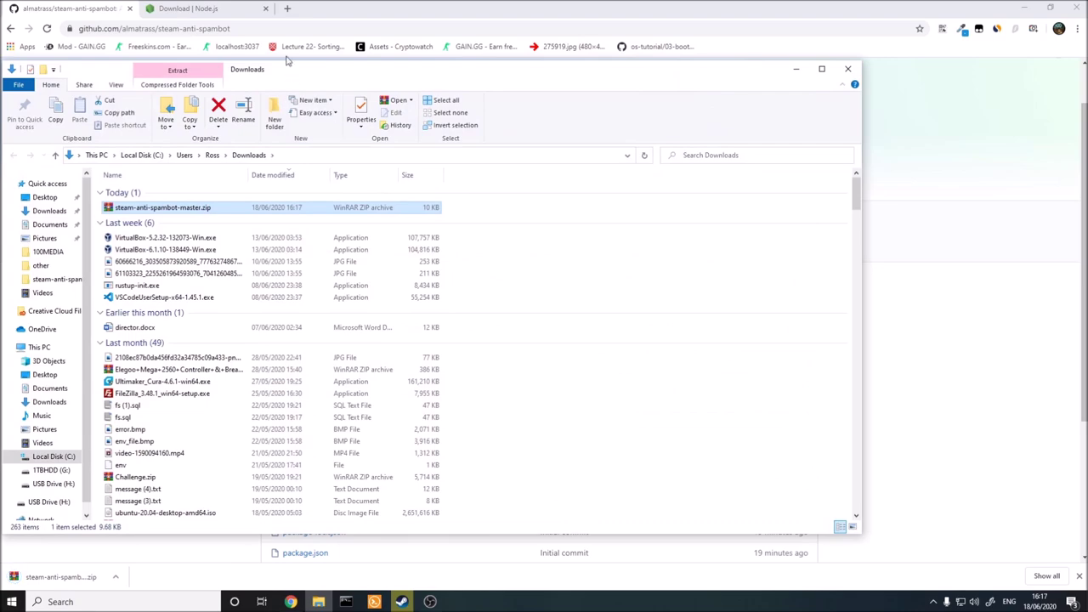
Move the zip to the desktop, Extract Here, and open the steam-anti-spambot-master folder.
{"action": "left_click", "coordinate": [847, 68]}
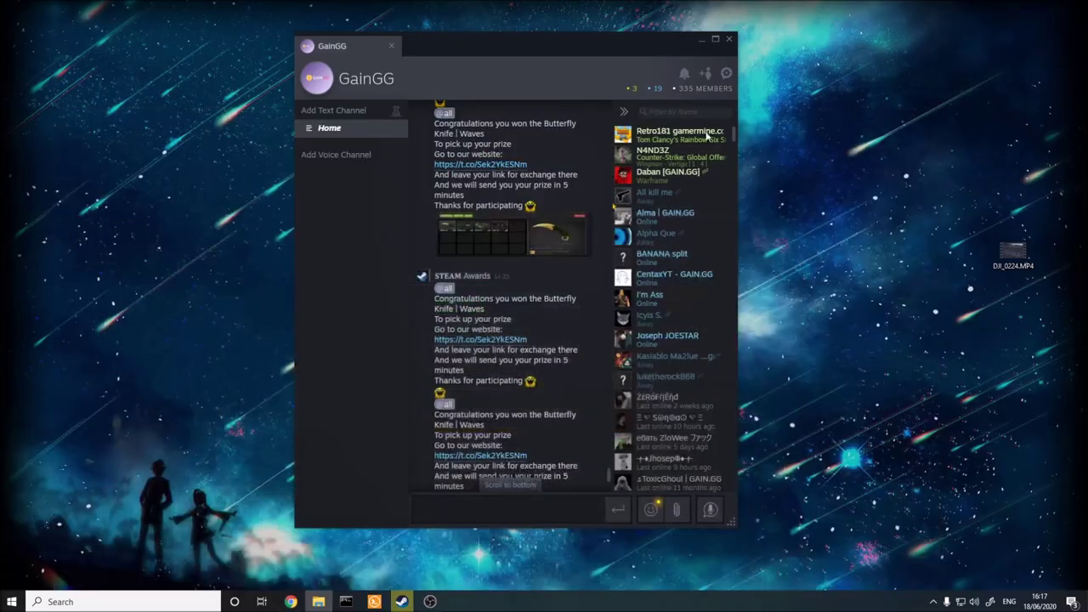
{"action": "left_click_drag", "start_coordinate": [122, 110], "coordinate": [149, 136]}
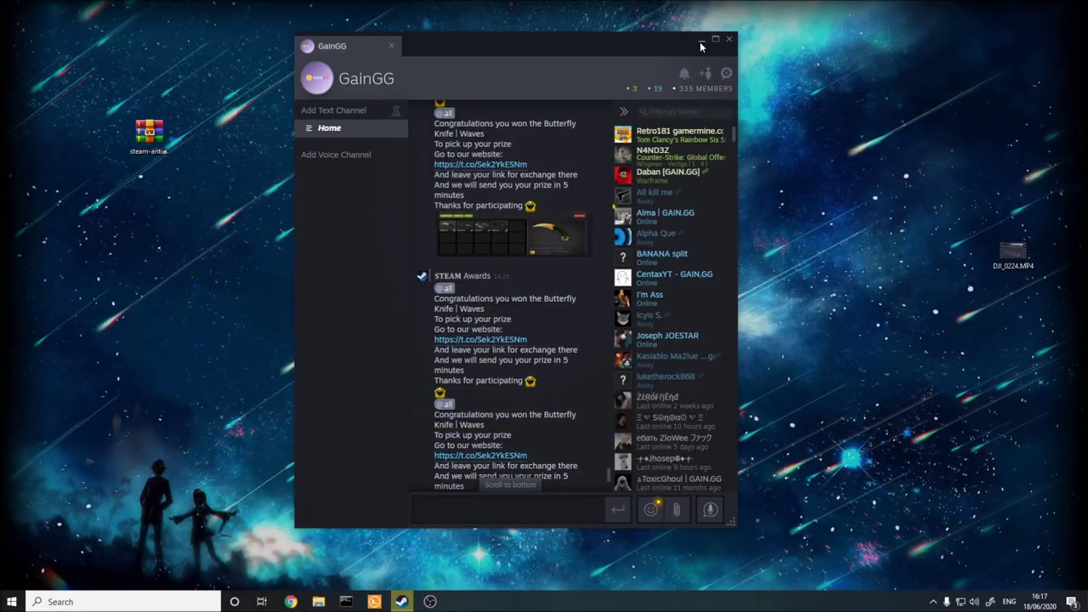
{"action": "left_click", "coordinate": [726, 39]}
{"action": "right_click", "coordinate": [166, 138]}
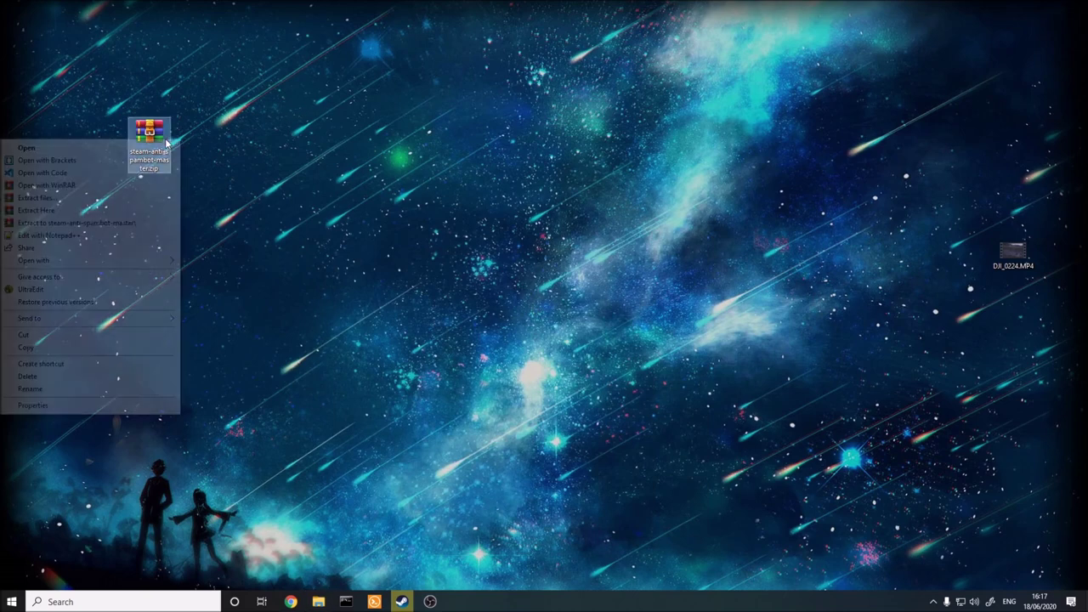
{"action": "left_click", "coordinate": [85, 211]}
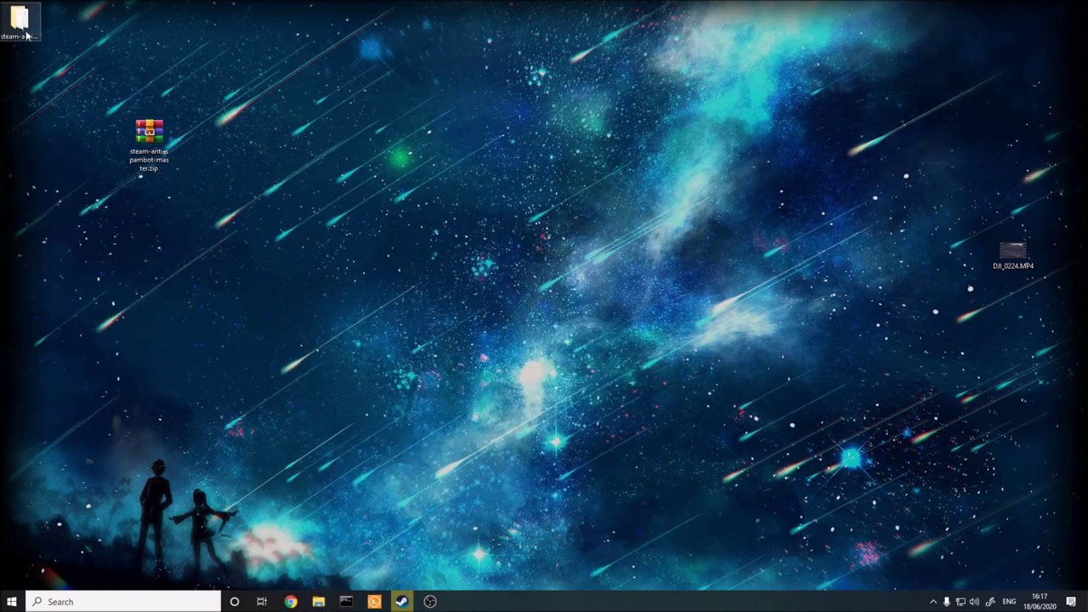
{"action": "double_click", "coordinate": [19, 20]}
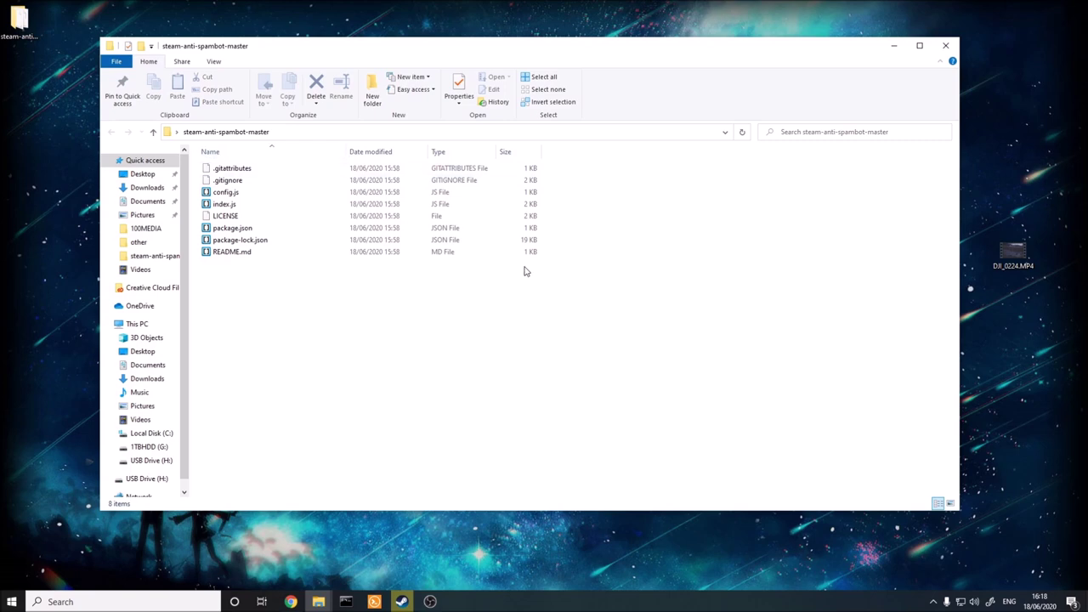
Open a Command Prompt over the folder window and copy the project folder's full path.
{"action": "left_click", "coordinate": [346, 601]}
{"action": "left_click_drag", "start_coordinate": [210, 26], "coordinate": [571, 175]}
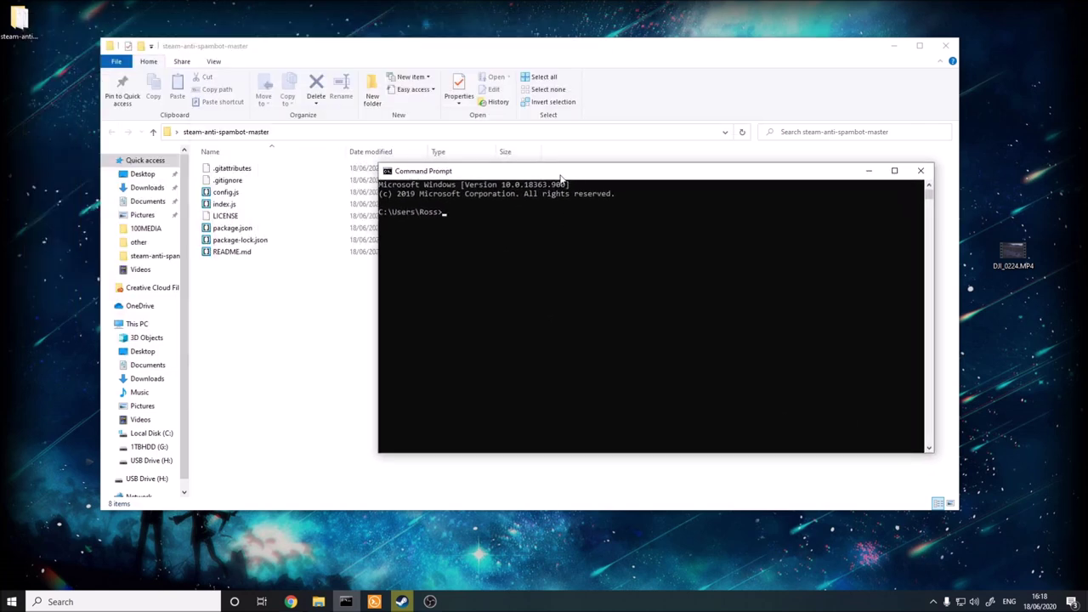
{"action": "left_click_drag", "start_coordinate": [456, 174], "coordinate": [521, 185]}
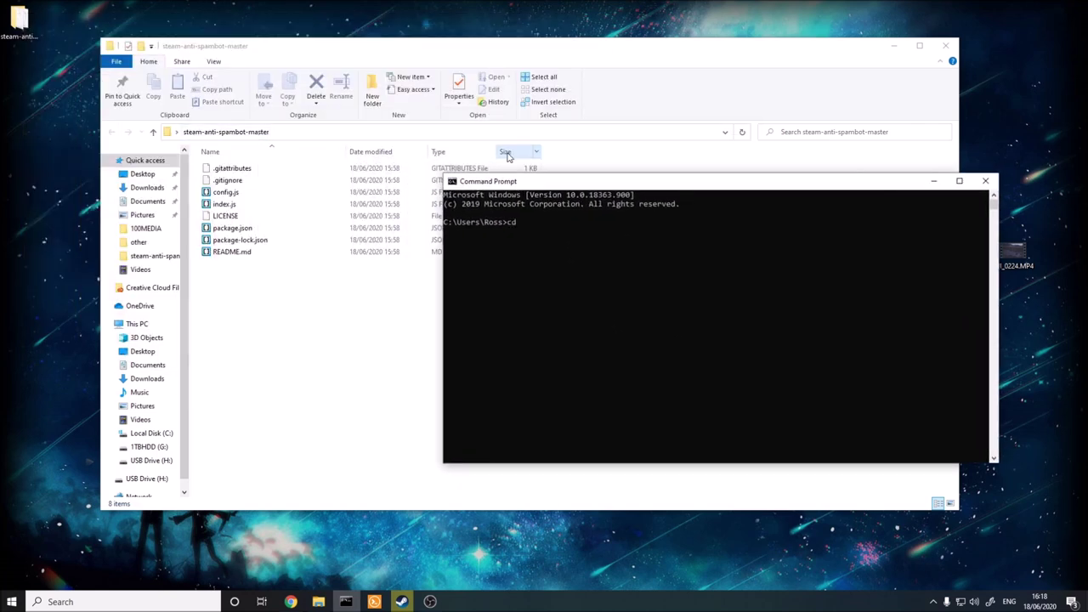
{"action": "left_click", "coordinate": [264, 133]}
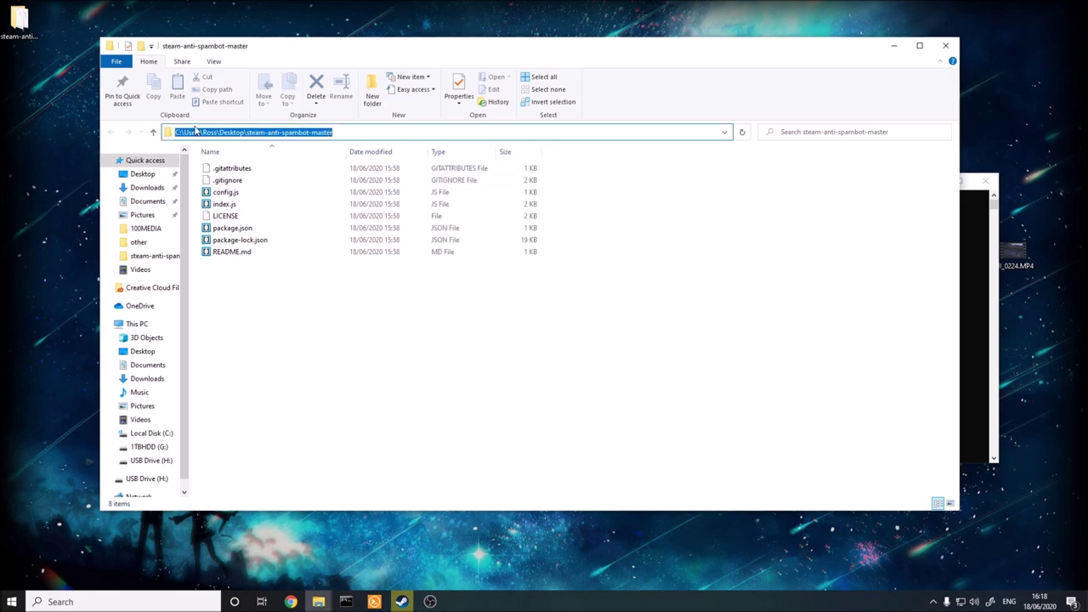
{"action": "left_click", "coordinate": [302, 332]}
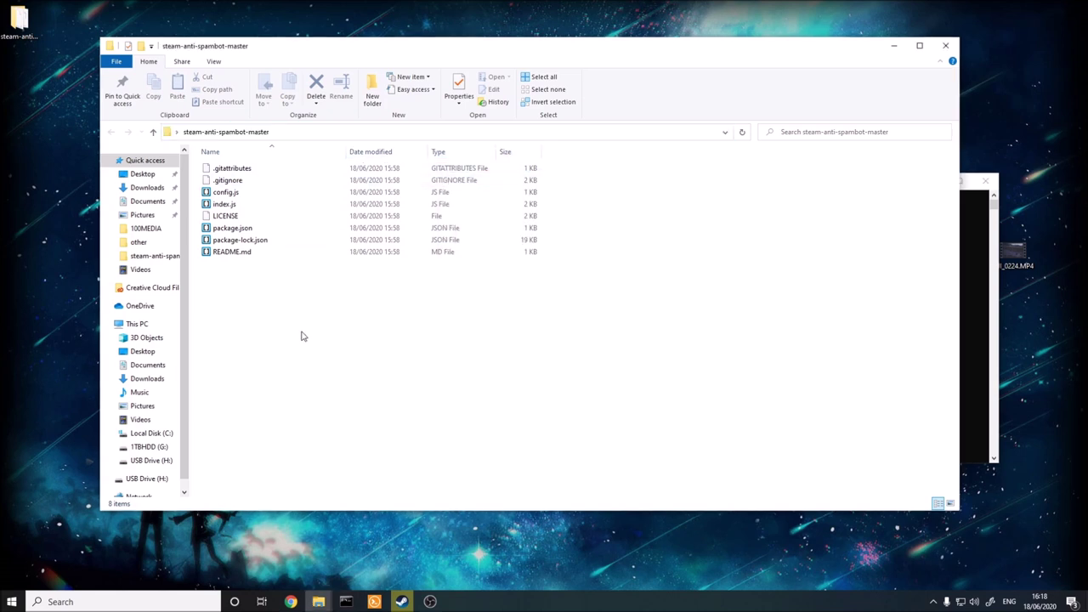
{"action": "left_click", "coordinate": [328, 133]}
{"action": "key", "text": "ctrl+c"}
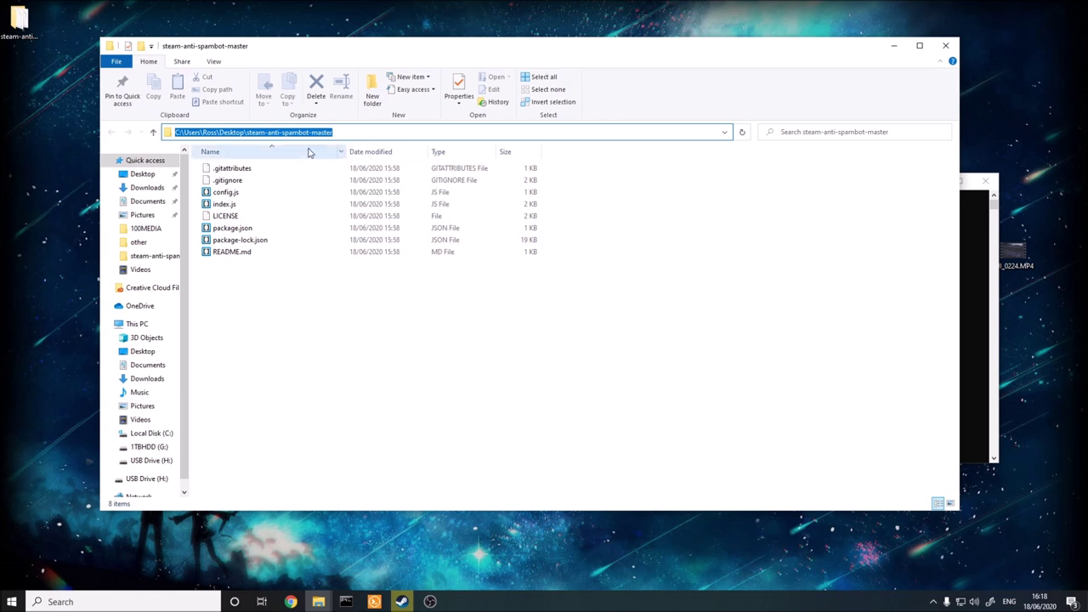
Use cd with the pasted path to enter steam-anti-spambot-master, placing the console over Explorer's right side.
{"action": "left_click", "coordinate": [993, 260]}
{"action": "type", "text": "cd"}
{"action": "key", "text": "ctrl+v"}
{"action": "key", "text": "Return"}
{"action": "left_click_drag", "start_coordinate": [569, 181], "coordinate": [642, 191]}
{"action": "left_click_drag", "start_coordinate": [473, 50], "coordinate": [380, 38]}
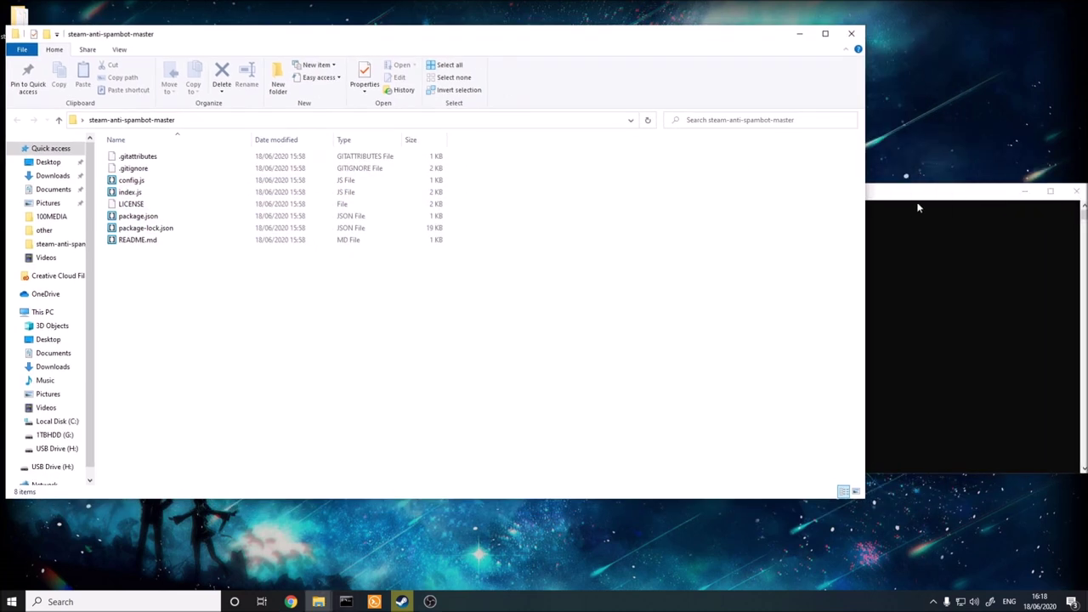
{"action": "left_click_drag", "start_coordinate": [918, 208], "coordinate": [600, 219]}
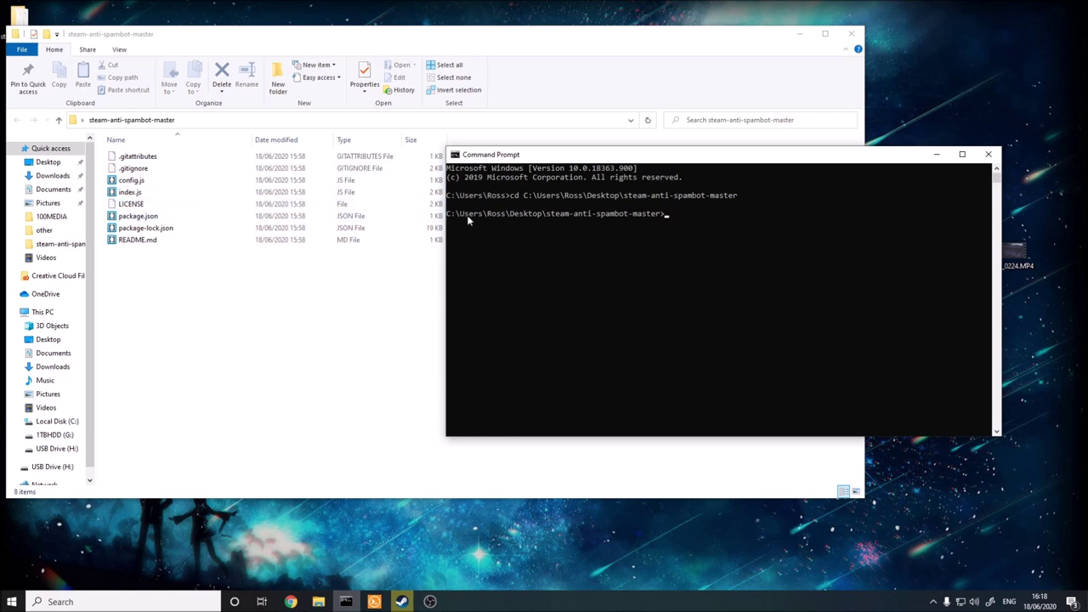
List the project folder's files in the console with dir.
{"action": "type", "text": "dir"}
{"action": "key", "text": "Return"}
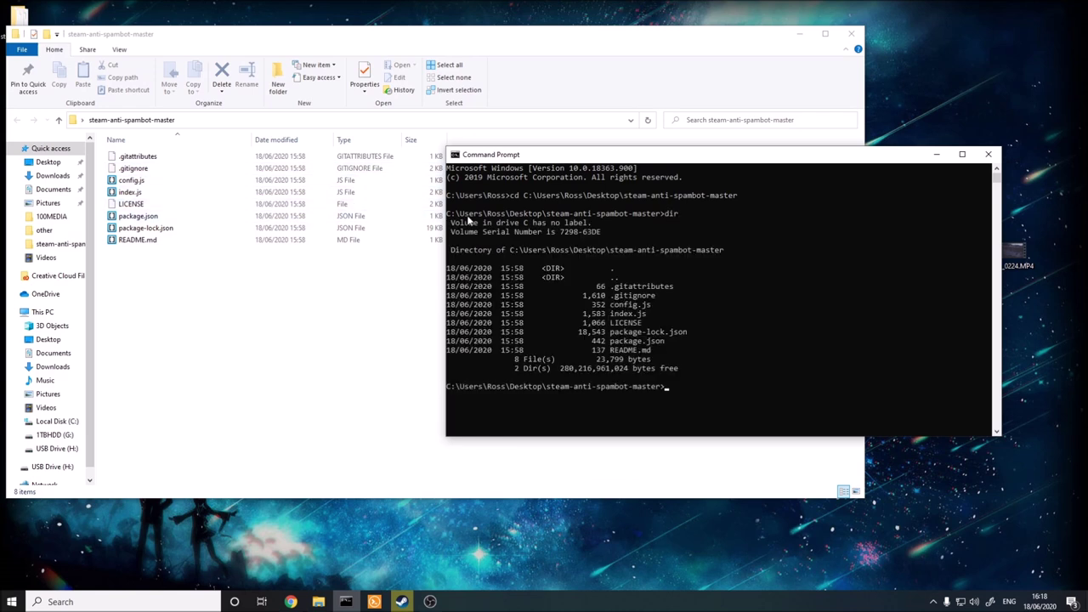
{"action": "left_click_drag", "start_coordinate": [653, 351], "coordinate": [446, 270]}
{"action": "left_click", "coordinate": [821, 405]}
{"action": "key", "text": "Escape"}
Confirm the installed Node version is v10.19.0 with node -v.
{"action": "type", "text": "node -v"}
{"action": "key", "text": "Return"}
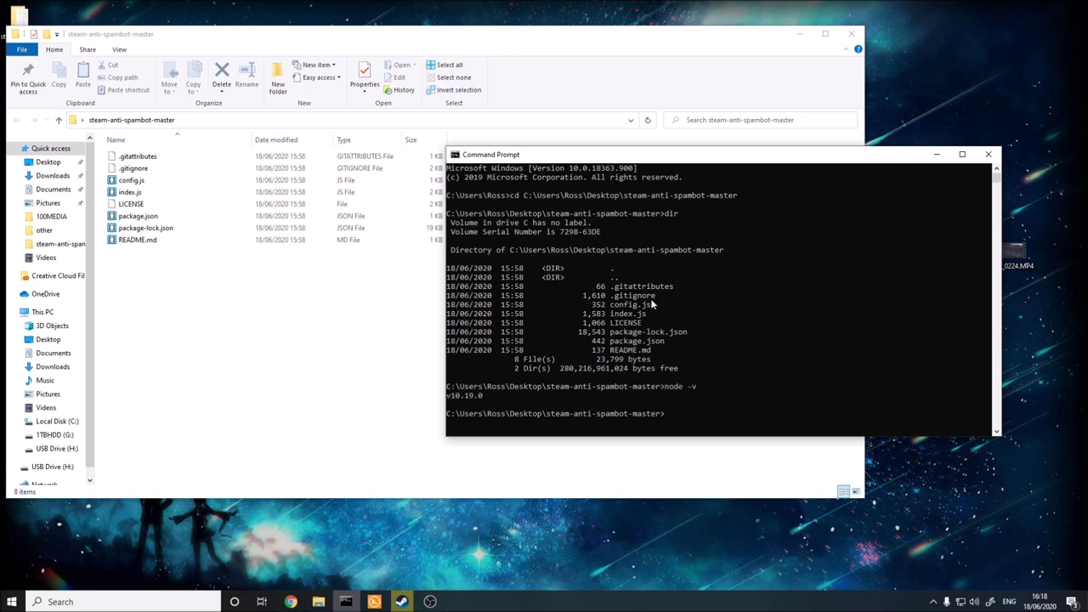
{"action": "left_click_drag", "start_coordinate": [502, 393], "coordinate": [430, 400]}
{"action": "left_click_drag", "start_coordinate": [629, 387], "coordinate": [627, 396]}
{"action": "left_click", "coordinate": [618, 382]}
{"action": "left_click_drag", "start_coordinate": [512, 395], "coordinate": [412, 393]}
{"action": "left_click", "coordinate": [570, 396]}
Glance at the Node.js downloads page, then run npm i to install 61 packages.
{"action": "left_click", "coordinate": [290, 602]}
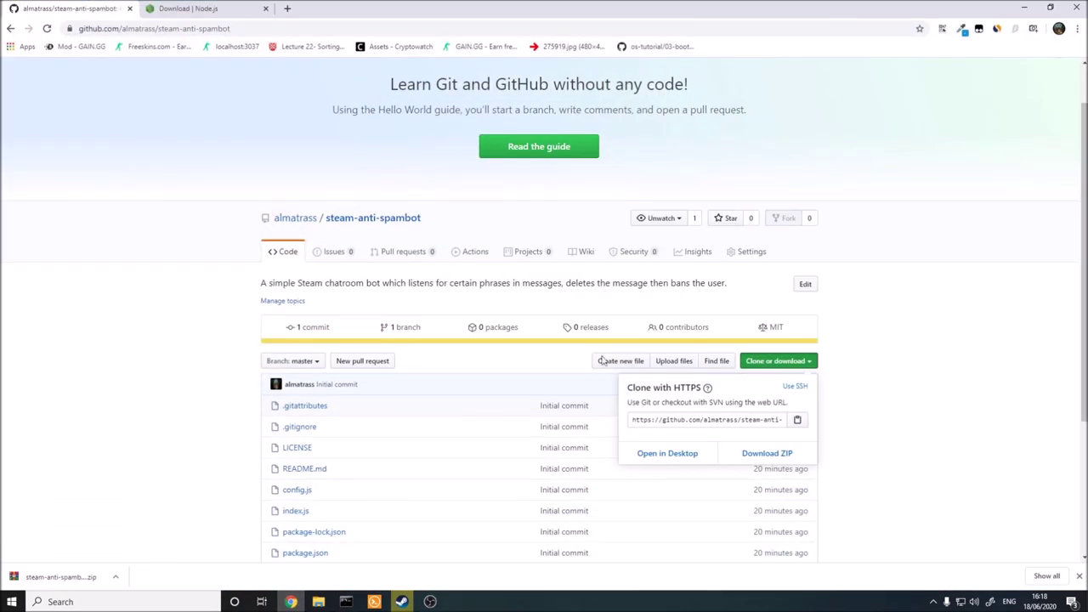
{"action": "left_click", "coordinate": [170, 8]}
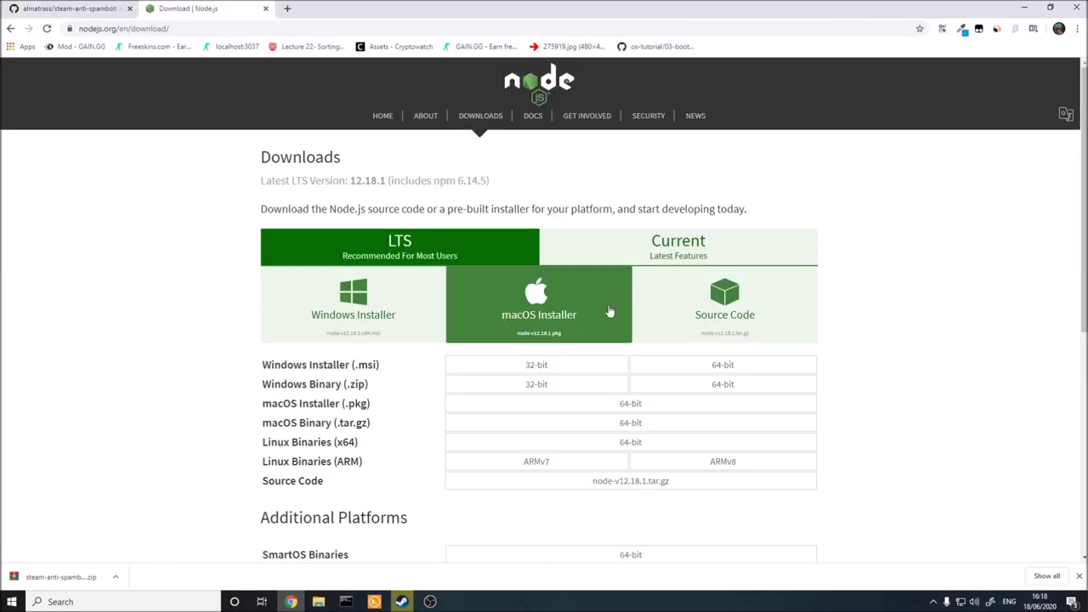
{"action": "left_click", "coordinate": [1024, 8]}
{"action": "left_click", "coordinate": [783, 414]}
{"action": "type", "text": "npm i"}
{"action": "key", "text": "Return"}
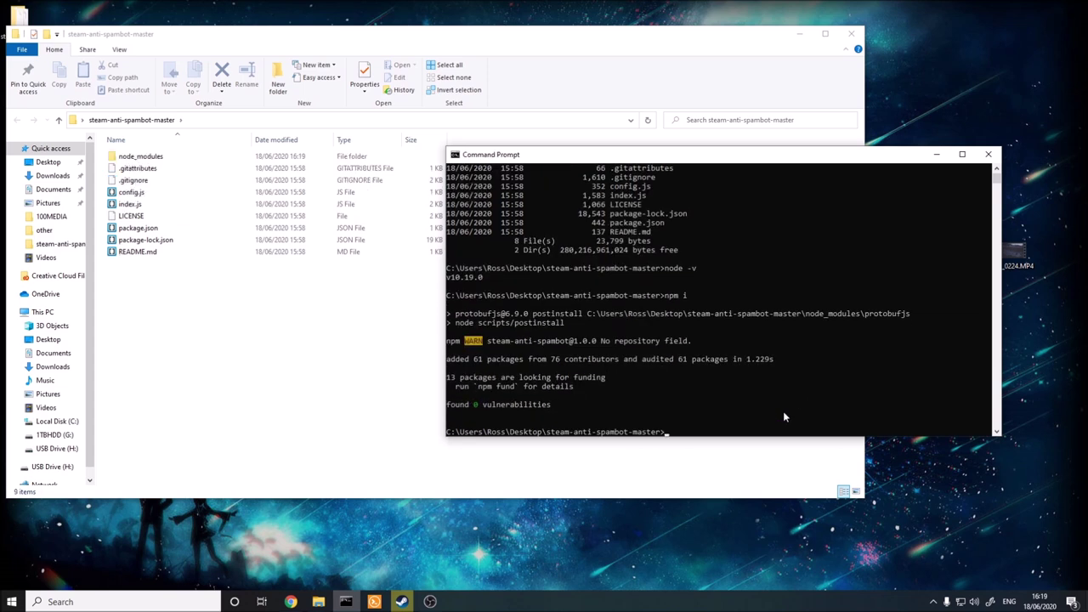
Open the steam-anti-spambot-master folder as a Brackets project.
{"action": "right_click", "coordinate": [305, 321]}
{"action": "left_click", "coordinate": [250, 447]}
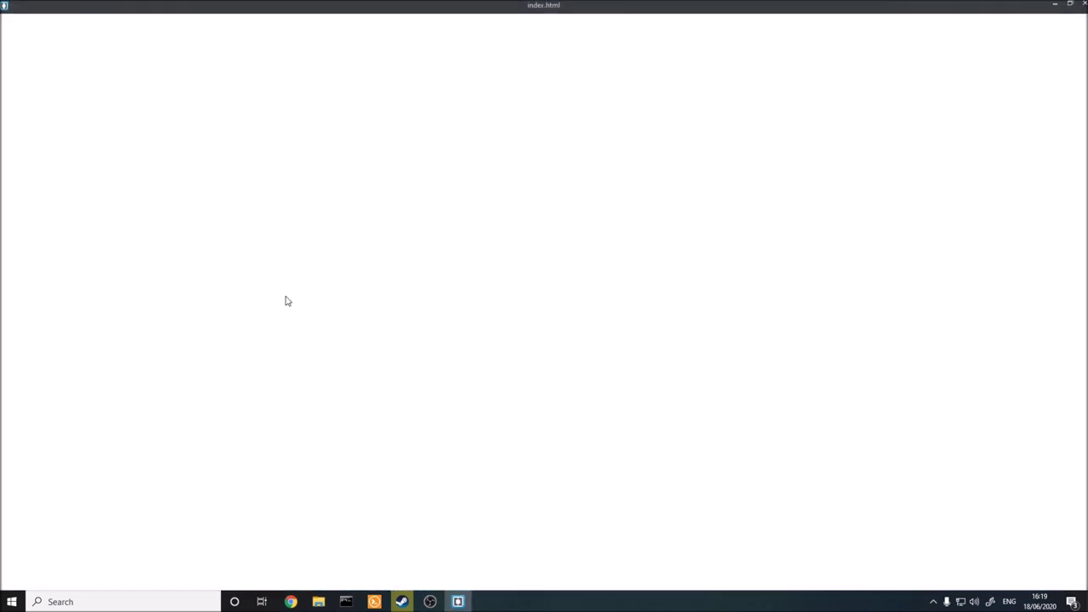
{"action": "mouse_move", "coordinate": [318, 601]}
{"action": "left_click", "coordinate": [349, 564]}
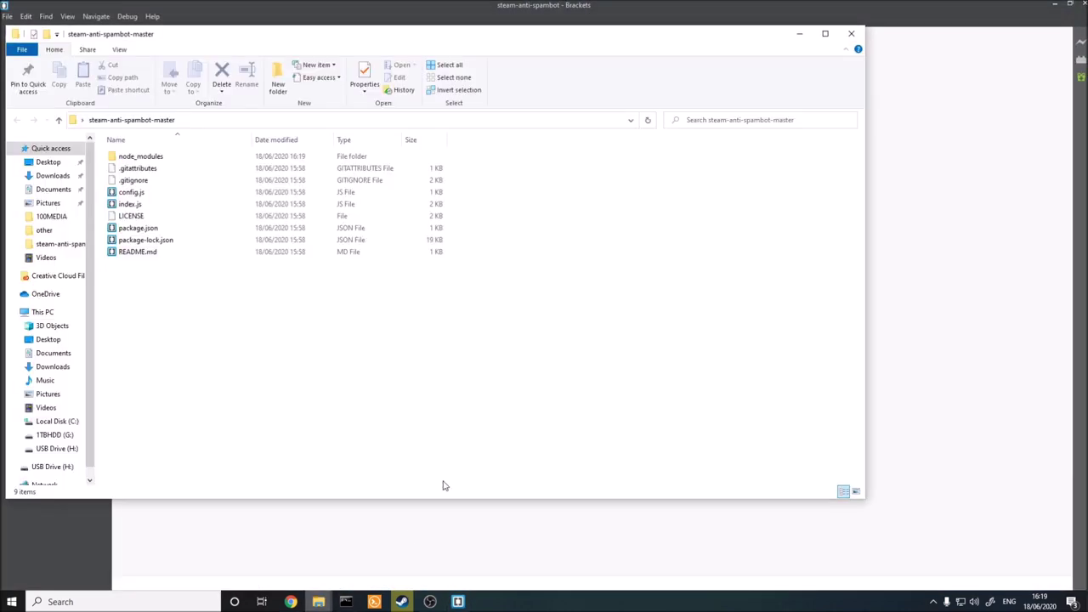
Uncover Brackets and open config.js from the project sidebar.
{"action": "left_click_drag", "start_coordinate": [360, 40], "coordinate": [563, 52]}
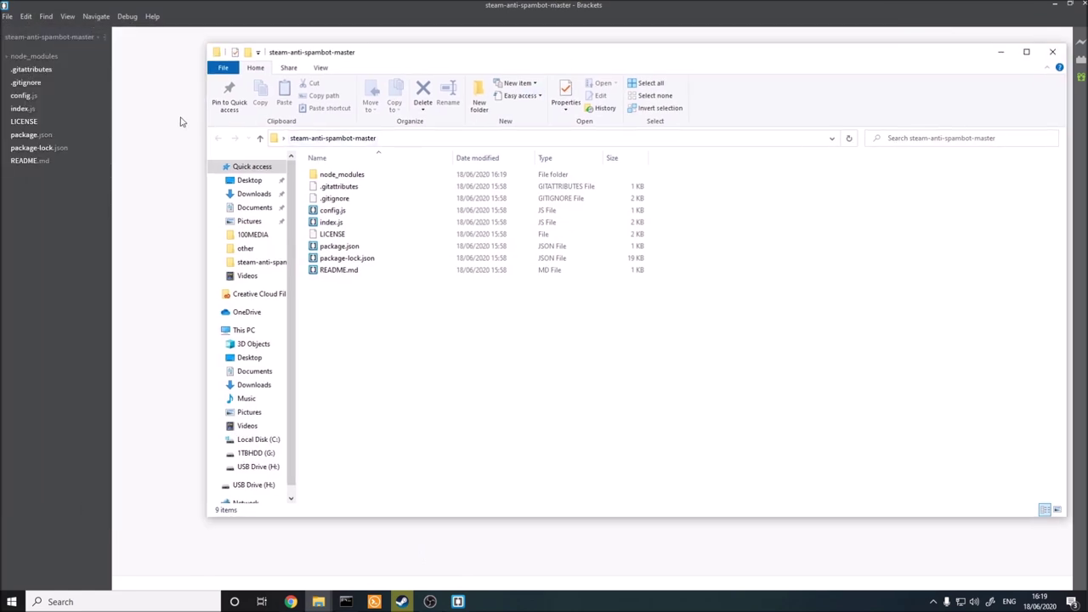
{"action": "left_click", "coordinate": [93, 96]}
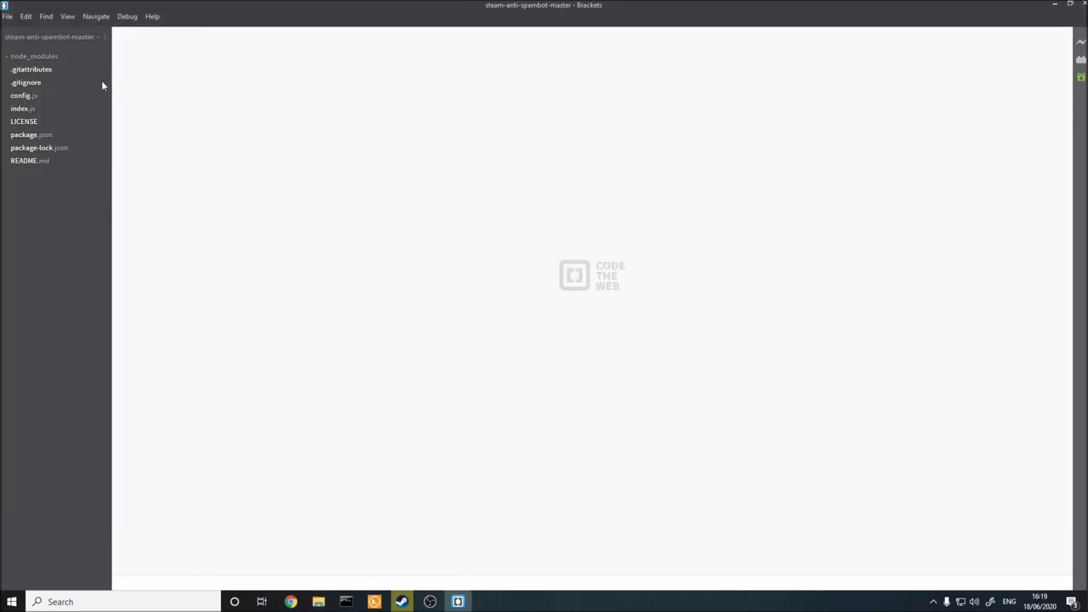
{"action": "double_click", "coordinate": [34, 96]}
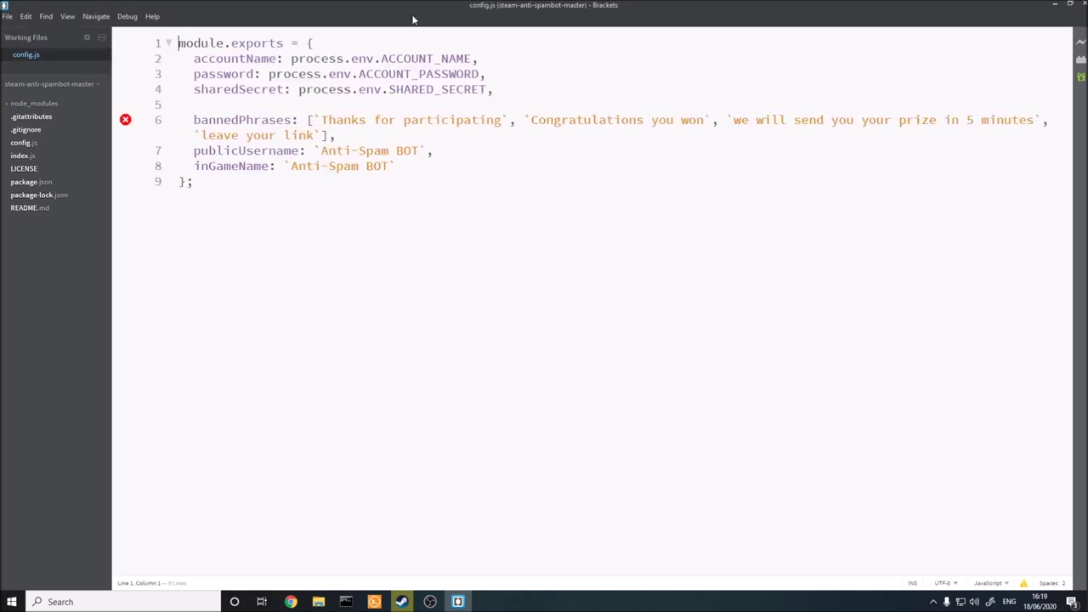
{"action": "left_click_drag", "start_coordinate": [419, 58], "coordinate": [321, 58]}
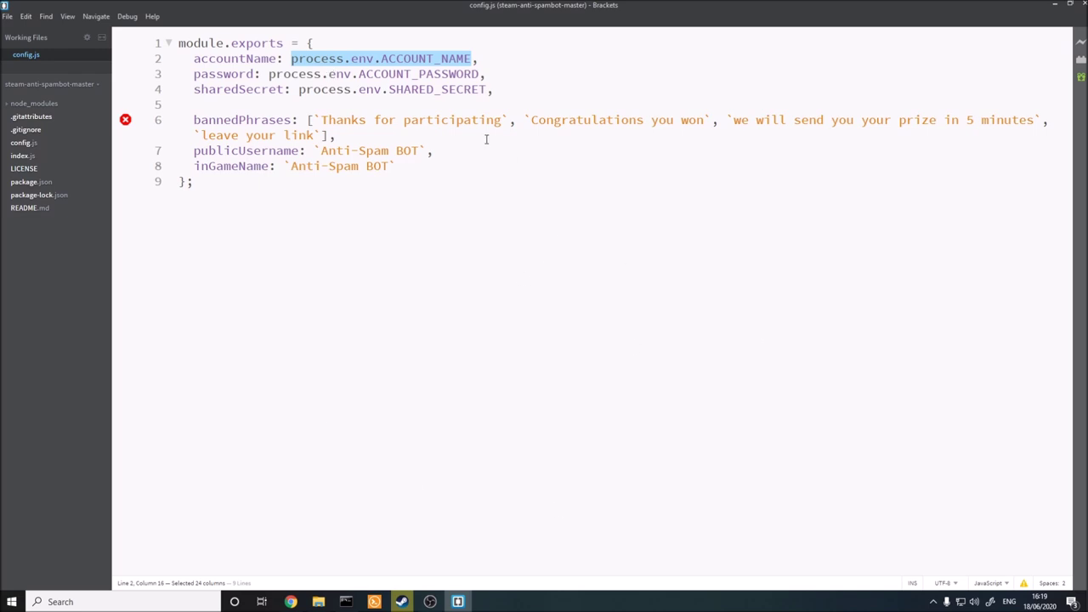
{"action": "left_click", "coordinate": [481, 196]}
{"action": "left_click_drag", "start_coordinate": [493, 55], "coordinate": [309, 56]}
{"action": "double_click", "coordinate": [243, 59]}
{"action": "double_click", "coordinate": [220, 76]}
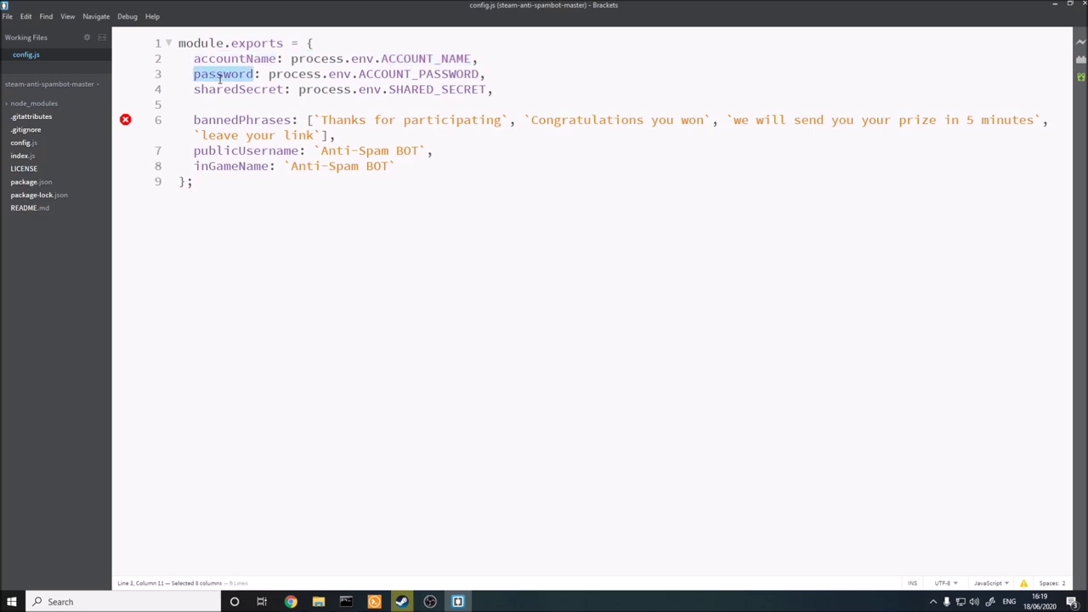
{"action": "double_click", "coordinate": [248, 88]}
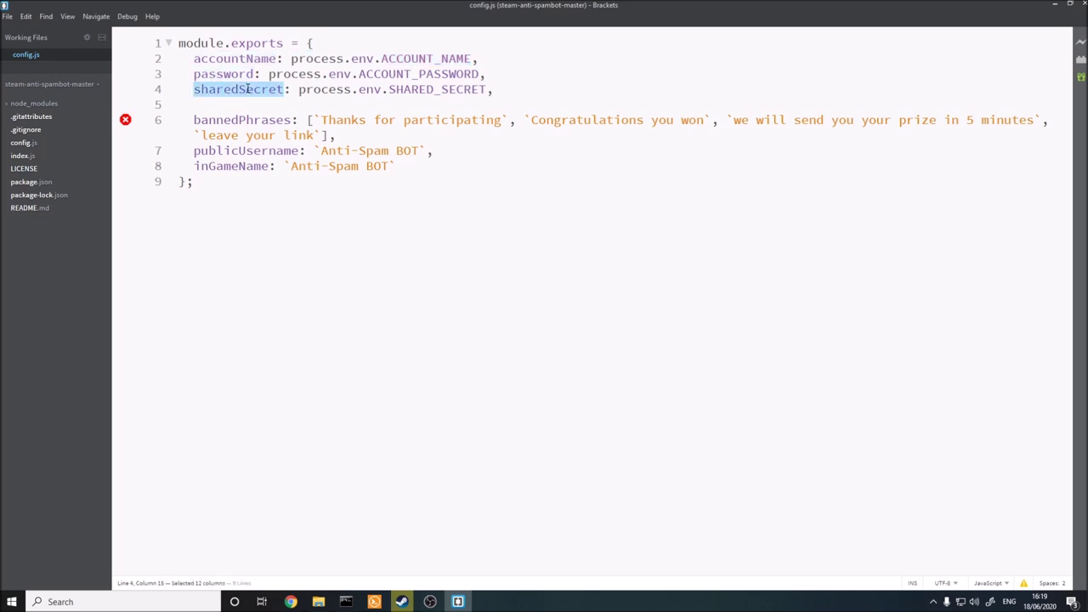
{"action": "left_click_drag", "start_coordinate": [251, 89], "coordinate": [417, 90]}
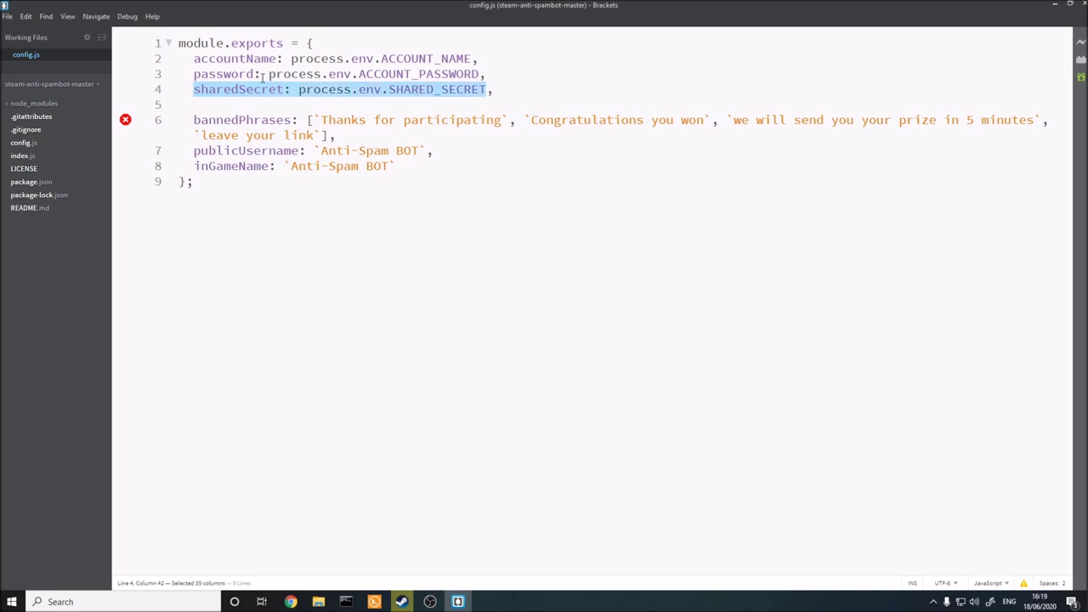
{"action": "double_click", "coordinate": [242, 85]}
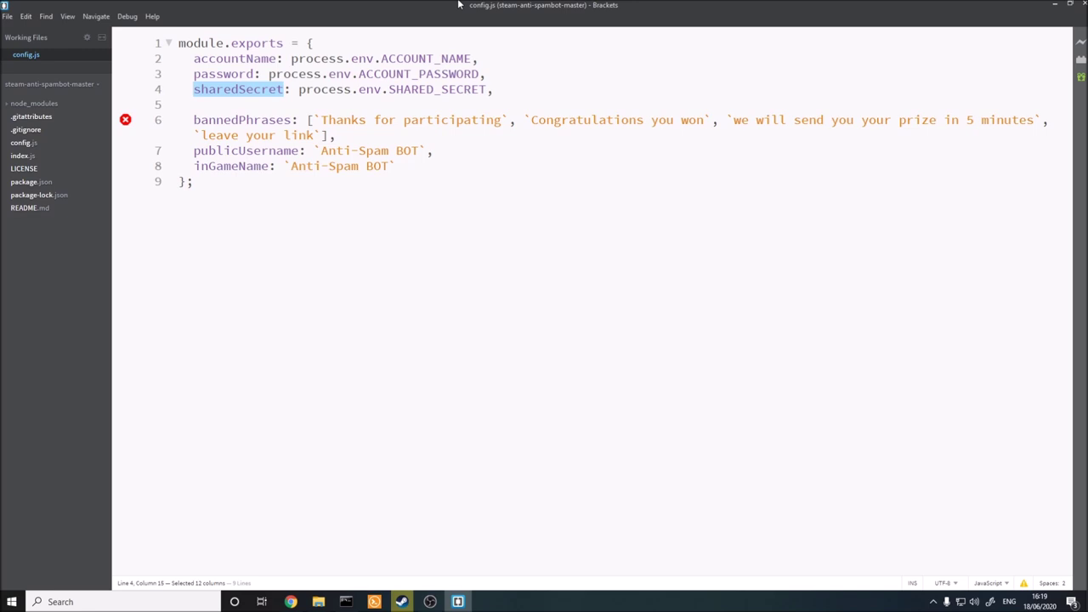
{"action": "double_click", "coordinate": [238, 89]}
{"action": "left_click_drag", "start_coordinate": [238, 89], "coordinate": [194, 90]}
{"action": "left_click", "coordinate": [458, 83]}
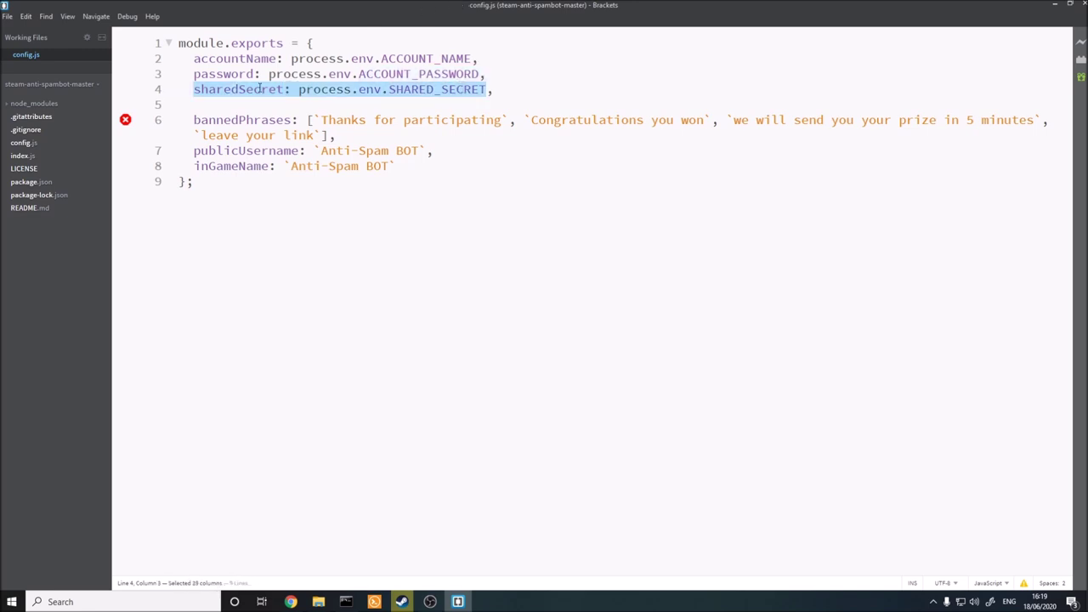
{"action": "double_click", "coordinate": [215, 90]}
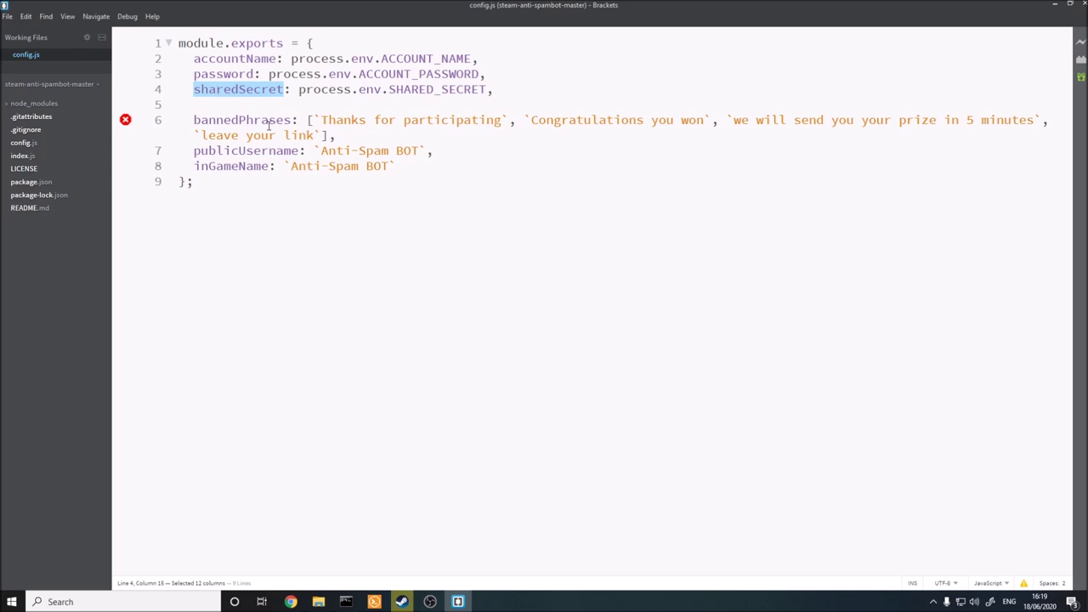
{"action": "double_click", "coordinate": [263, 89]}
{"action": "double_click", "coordinate": [243, 90]}
{"action": "left_click", "coordinate": [466, 85]}
{"action": "left_click_drag", "start_coordinate": [486, 89], "coordinate": [194, 90]}
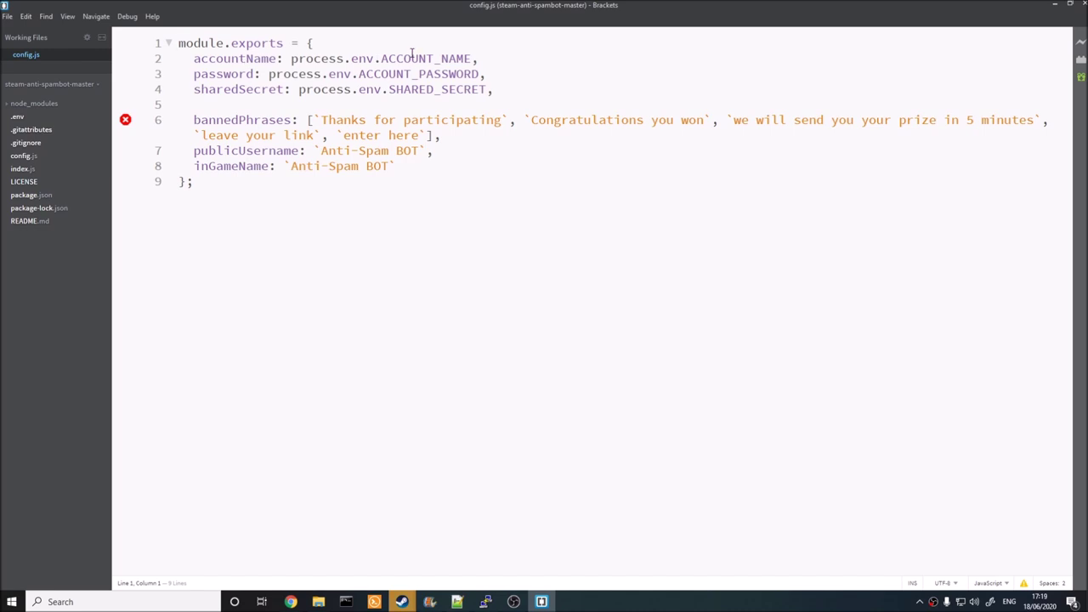
Replace process.env.ACCOUNT_NAME with the account username typed as a backtick string.
{"action": "left_click_drag", "start_coordinate": [473, 59], "coordinate": [290, 59]}
{"action": "type", "text": "'"}
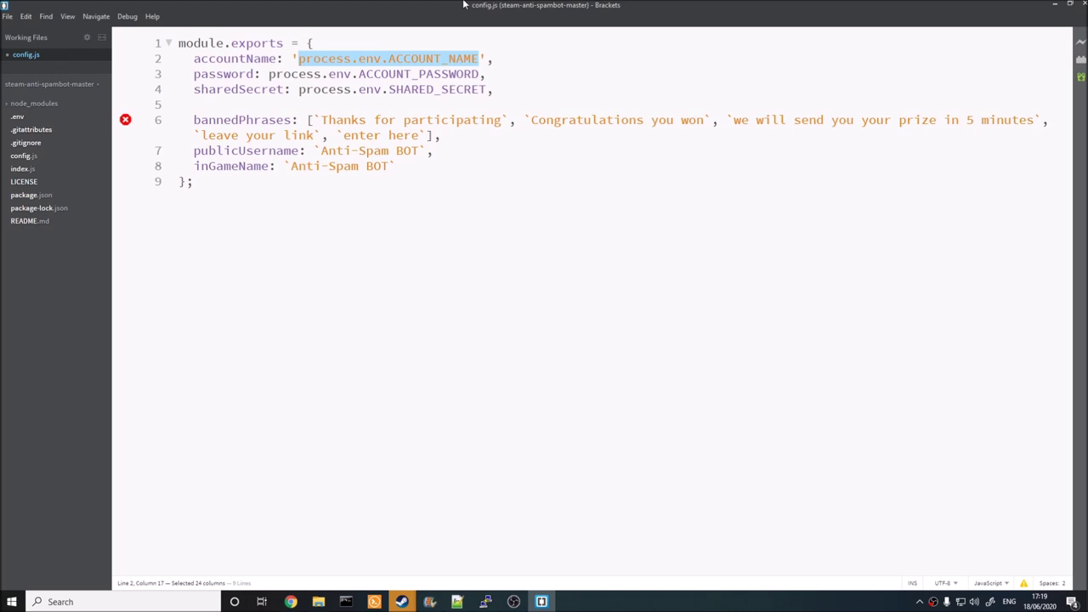
{"action": "key", "text": "BackSpace"}
{"action": "key", "text": "BackSpace"}
{"action": "type", "text": "`"}
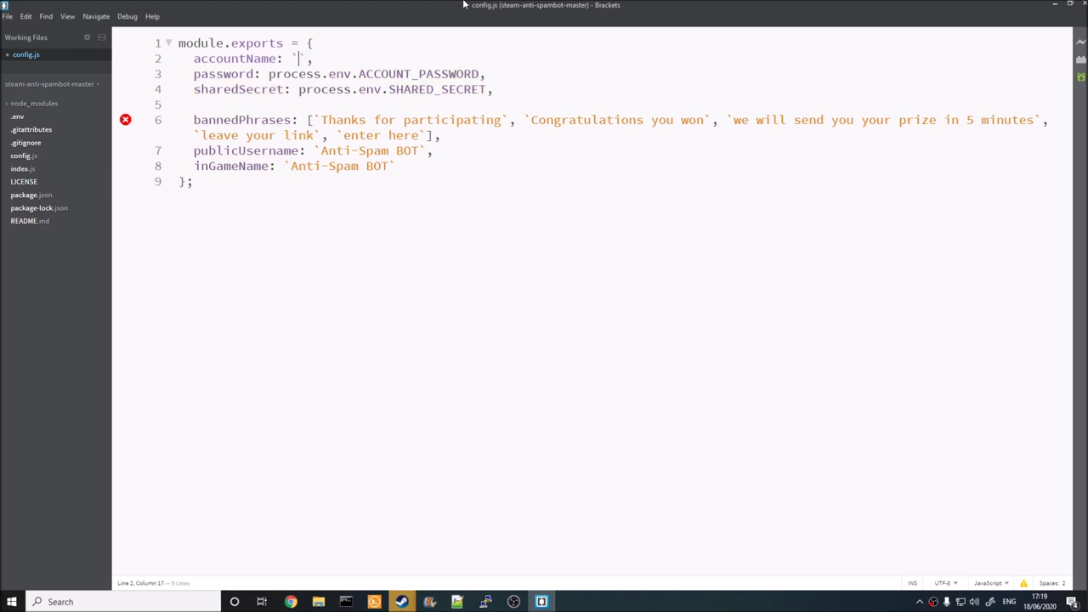
{"action": "type", "text": "almsterad"}
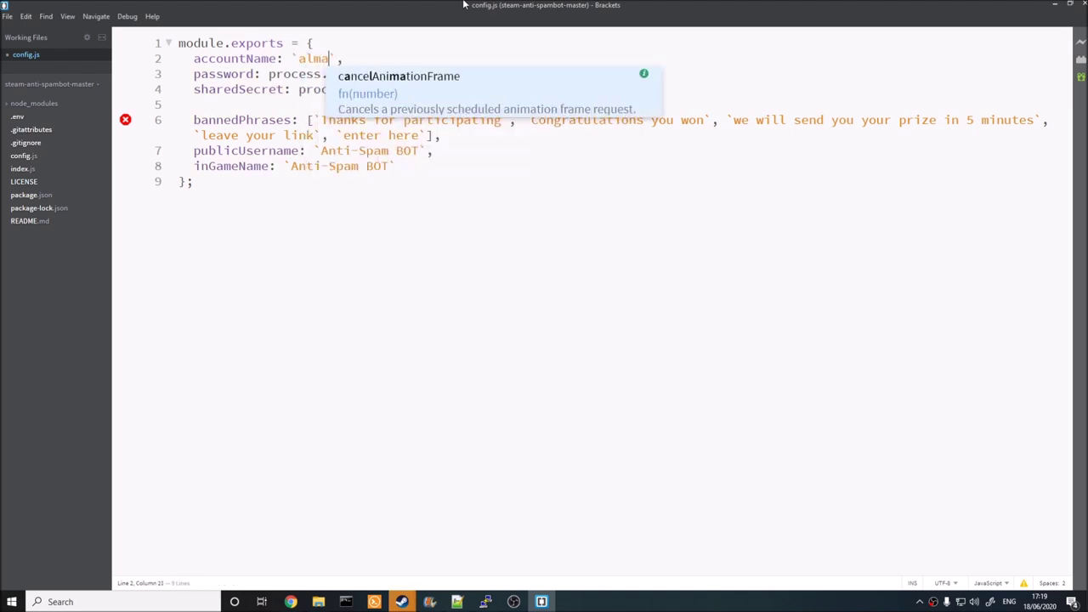
{"action": "key", "text": "BackSpace"}
{"action": "key", "text": "BackSpace"}
{"action": "key", "text": "BackSpace"}
{"action": "key", "text": "BackSpace"}
{"action": "key", "text": "BackSpace"}
{"action": "key", "text": "BackSpace"}
{"action": "type", "text": "atrass"}
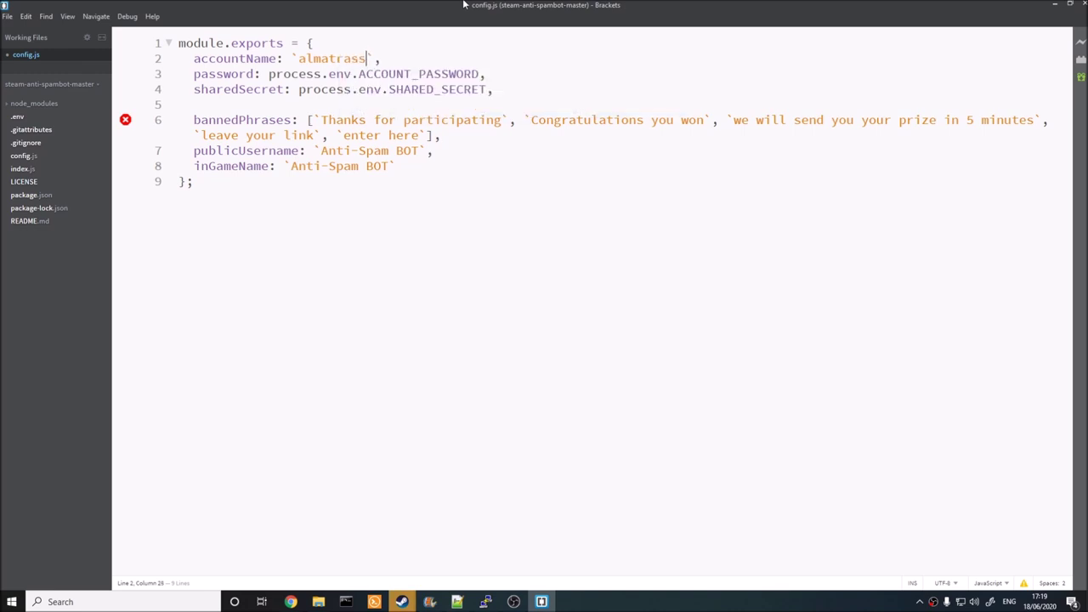
Wrap the sharedSecret and password values in quotes.
{"action": "double_click", "coordinate": [417, 89]}
{"action": "left_click_drag", "start_coordinate": [416, 89], "coordinate": [301, 89]}
{"action": "type", "text": "'"}
{"action": "double_click", "coordinate": [418, 74]}
{"action": "left_click_drag", "start_coordinate": [417, 74], "coordinate": [308, 76]}
{"action": "type", "text": "'"}
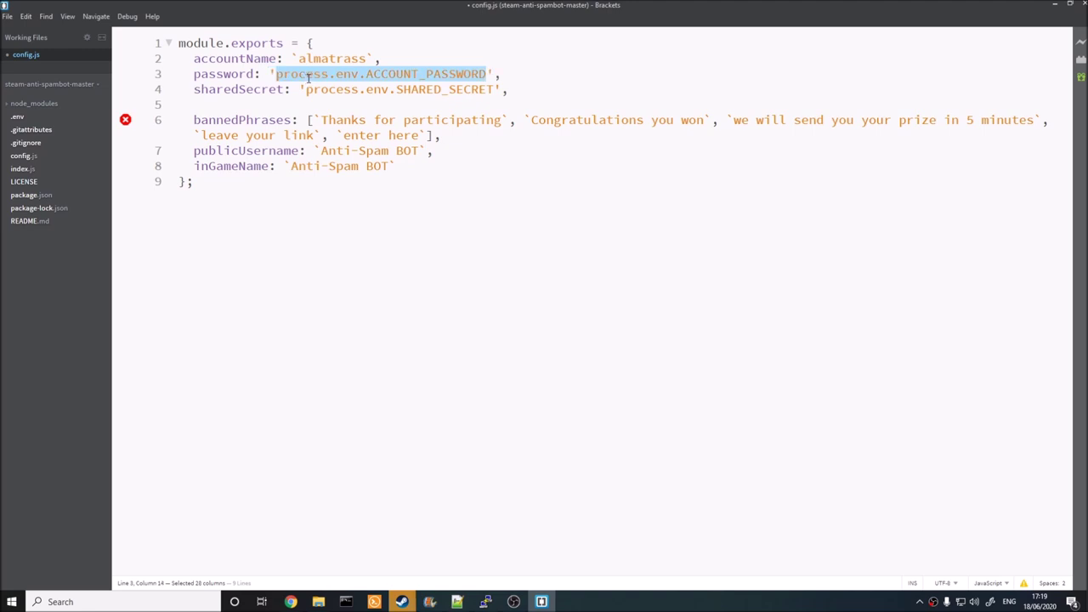
{"action": "left_click", "coordinate": [388, 75]}
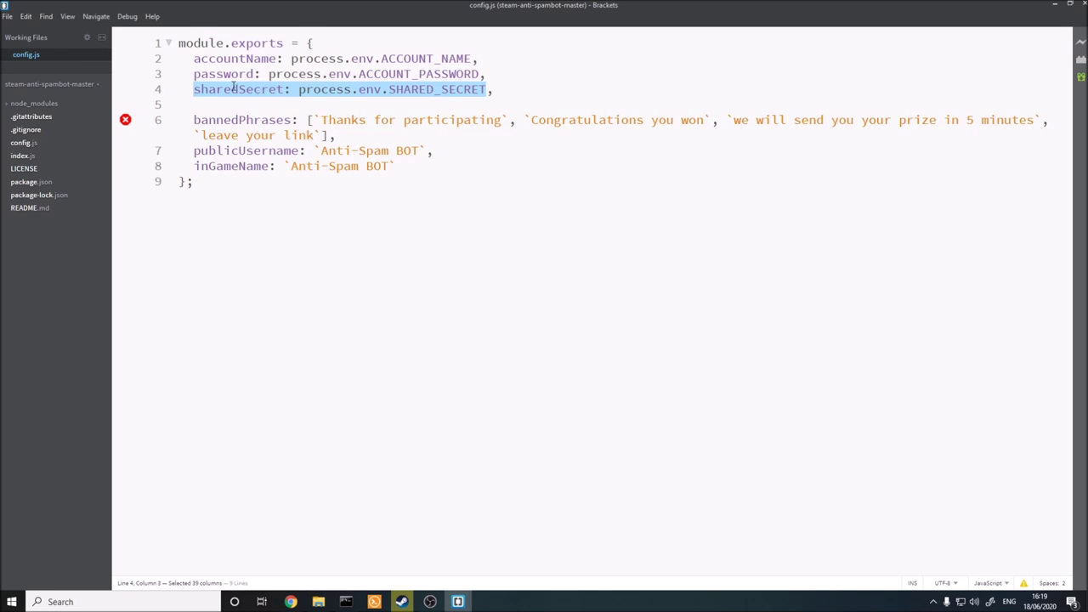
{"action": "left_click_drag", "start_coordinate": [236, 89], "coordinate": [498, 87]}
{"action": "left_click", "coordinate": [514, 90]}
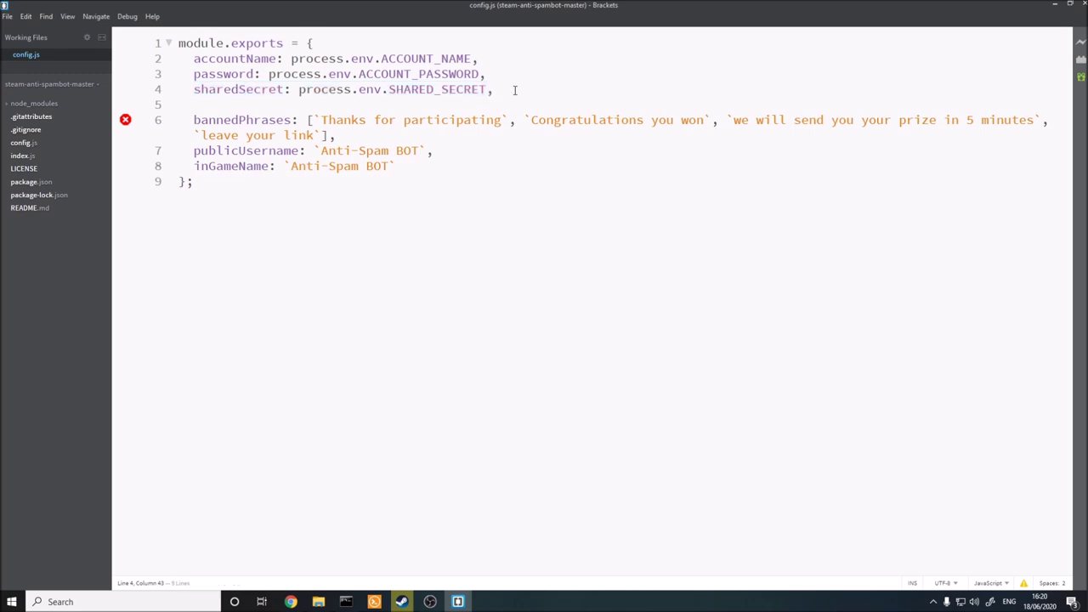
{"action": "right_click", "coordinate": [510, 90]}
{"action": "left_click", "coordinate": [509, 90]}
{"action": "right_click", "coordinate": [505, 90]}
{"action": "left_click", "coordinate": [505, 90]}
{"action": "right_click", "coordinate": [513, 92]}
{"action": "left_click", "coordinate": [507, 92]}
{"action": "left_click_drag", "start_coordinate": [318, 135], "coordinate": [311, 120]}
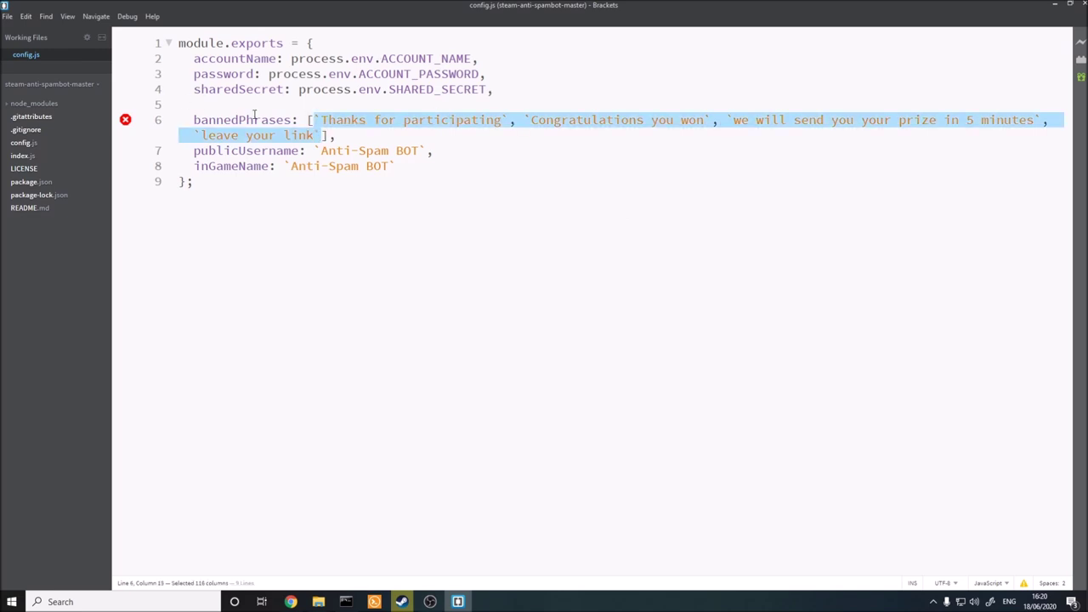
{"action": "double_click", "coordinate": [257, 119]}
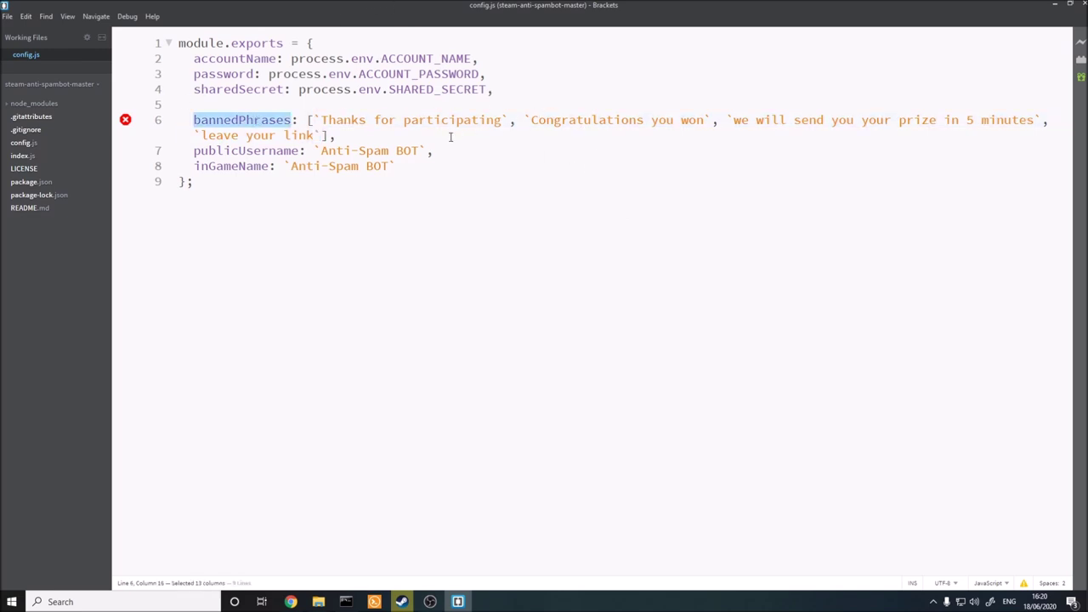
{"action": "double_click", "coordinate": [409, 120]}
{"action": "left_click_drag", "start_coordinate": [409, 120], "coordinate": [333, 120]}
{"action": "double_click", "coordinate": [256, 120]}
{"action": "double_click", "coordinate": [456, 120]}
{"action": "left_click_drag", "start_coordinate": [457, 120], "coordinate": [337, 122]}
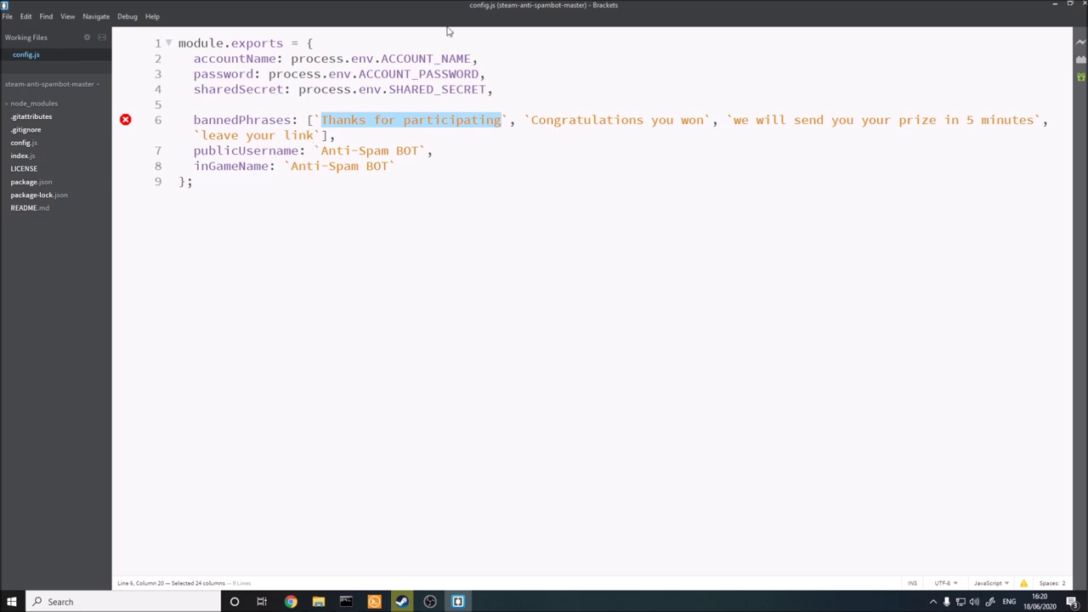
{"action": "mouse_move", "coordinate": [401, 601]}
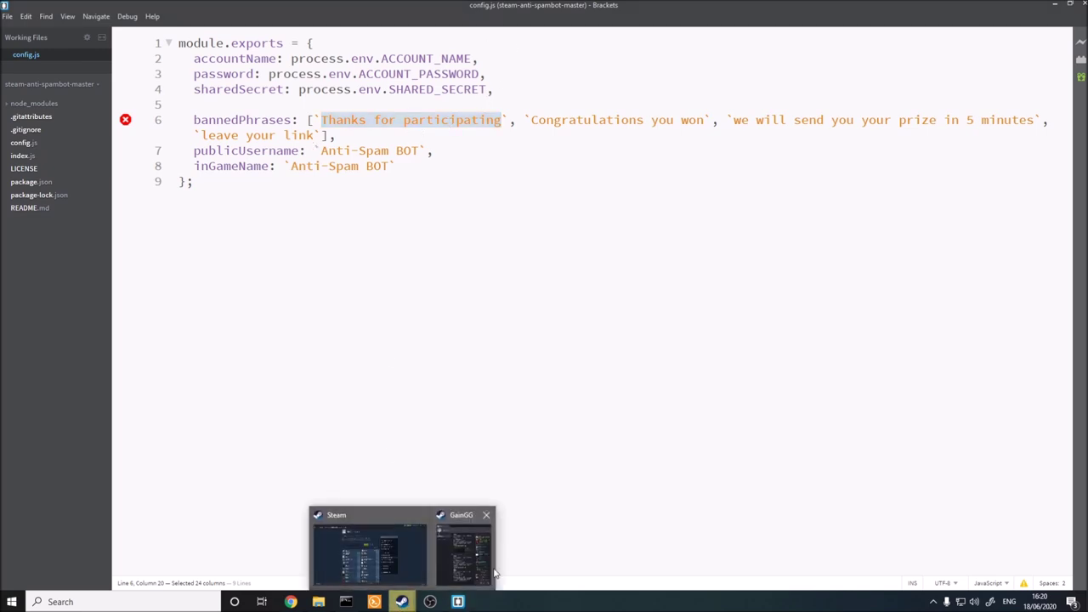
{"action": "left_click", "coordinate": [479, 566]}
{"action": "left_click_drag", "start_coordinate": [514, 48], "coordinate": [702, 39]}
{"action": "left_click_drag", "start_coordinate": [833, 36], "coordinate": [834, 162]}
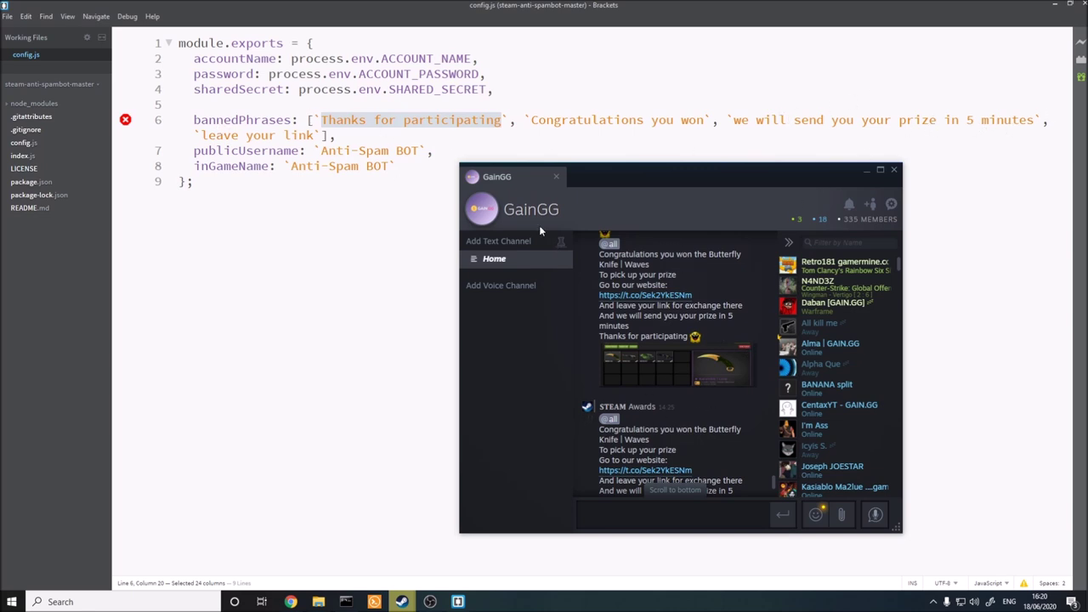
{"action": "key", "text": "alt+Tab"}
{"action": "left_click_drag", "start_coordinate": [314, 136], "coordinate": [202, 136]}
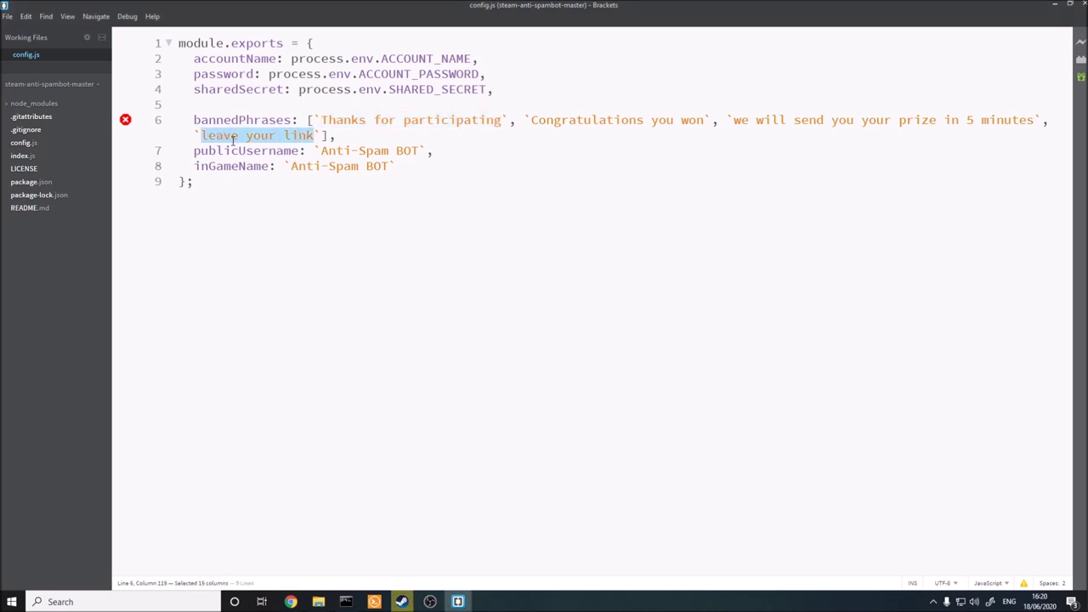
Append `enter here` as a fifth entry after `leave your link` in the bannedPhrases array.
{"action": "left_click_drag", "start_coordinate": [328, 136], "coordinate": [194, 136]}
{"action": "left_click_drag", "start_coordinate": [501, 120], "coordinate": [322, 120]}
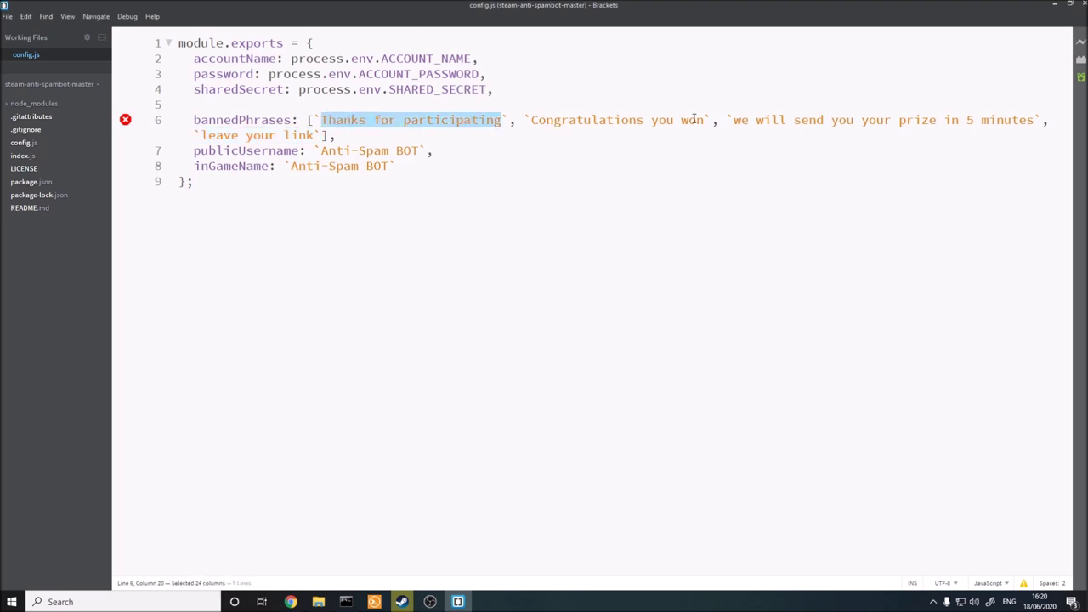
{"action": "left_click", "coordinate": [329, 138]}
{"action": "type", "text": ", '"}
{"action": "key", "text": "BackSpace"}
{"action": "type", "text": "`"}
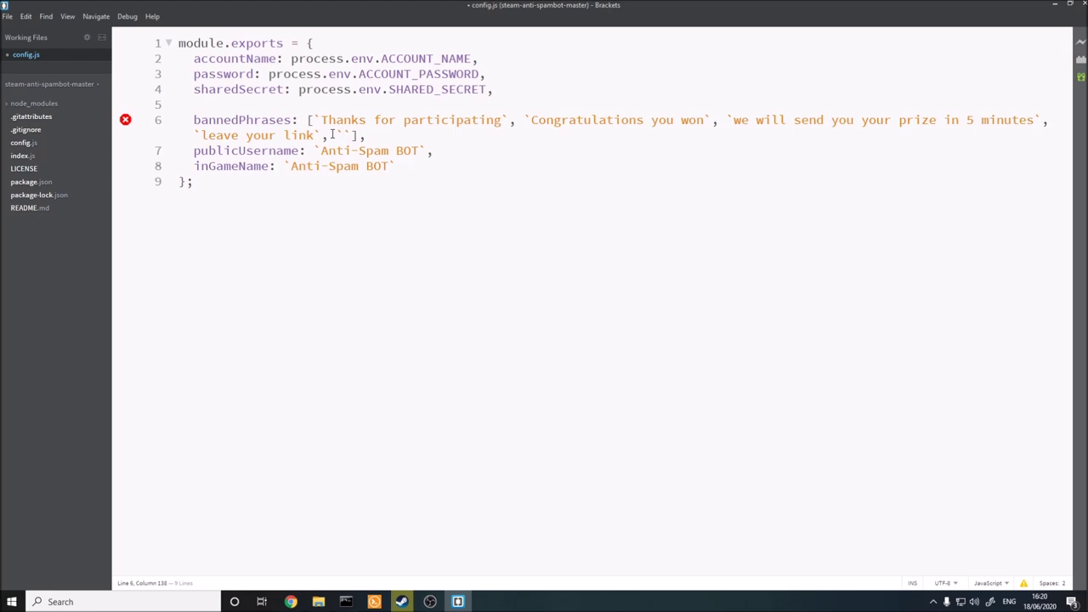
{"action": "type", "text": "enter here"}
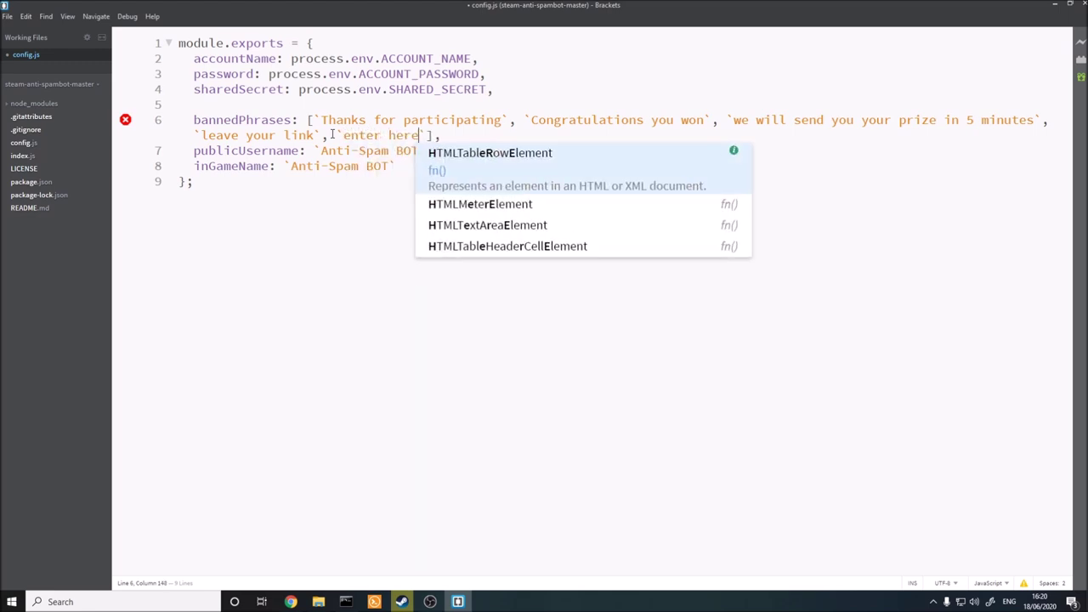
{"action": "left_click_drag", "start_coordinate": [441, 135], "coordinate": [347, 136]}
{"action": "left_click_drag", "start_coordinate": [441, 136], "coordinate": [336, 136]}
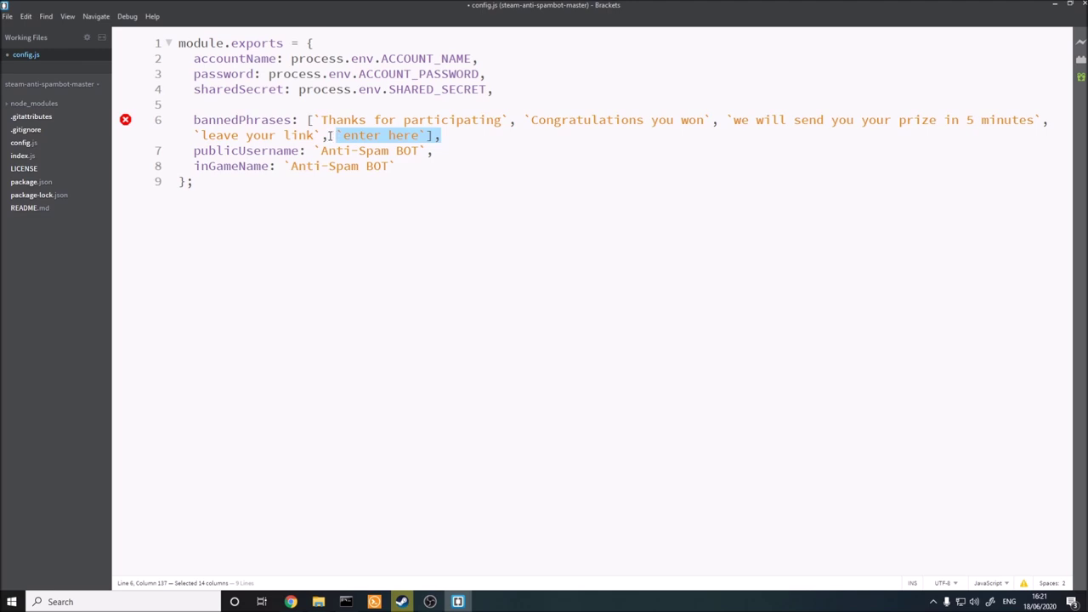
{"action": "left_click", "coordinate": [331, 136]}
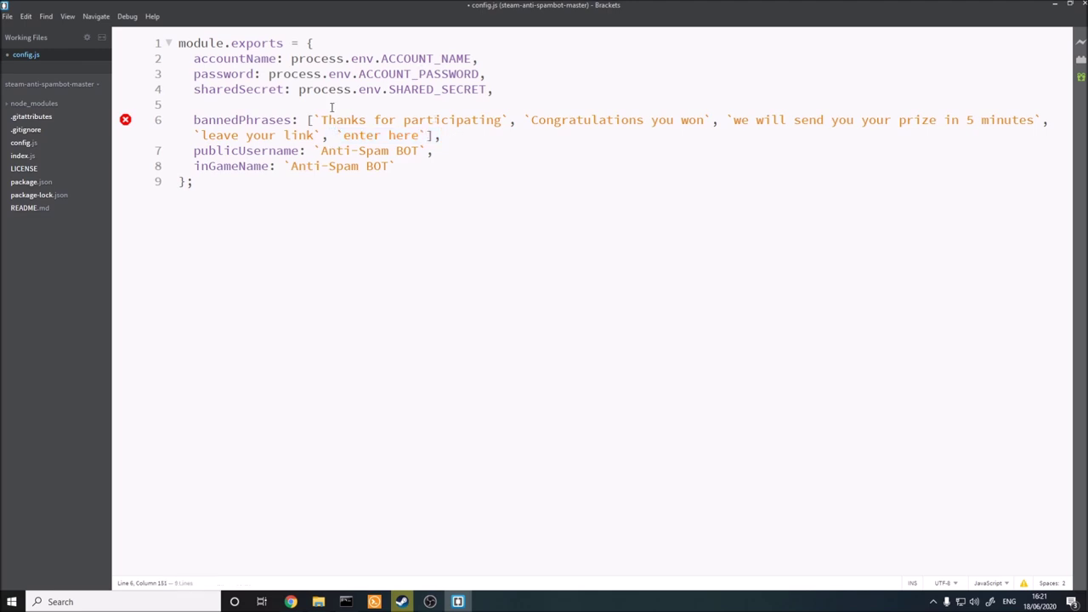
Check publicUsername and inGameName both read 'Anti-Spam BOT', then save config.js.
{"action": "double_click", "coordinate": [262, 150]}
{"action": "left_click_drag", "start_coordinate": [418, 150], "coordinate": [323, 151]}
{"action": "left_click_drag", "start_coordinate": [419, 151], "coordinate": [323, 150]}
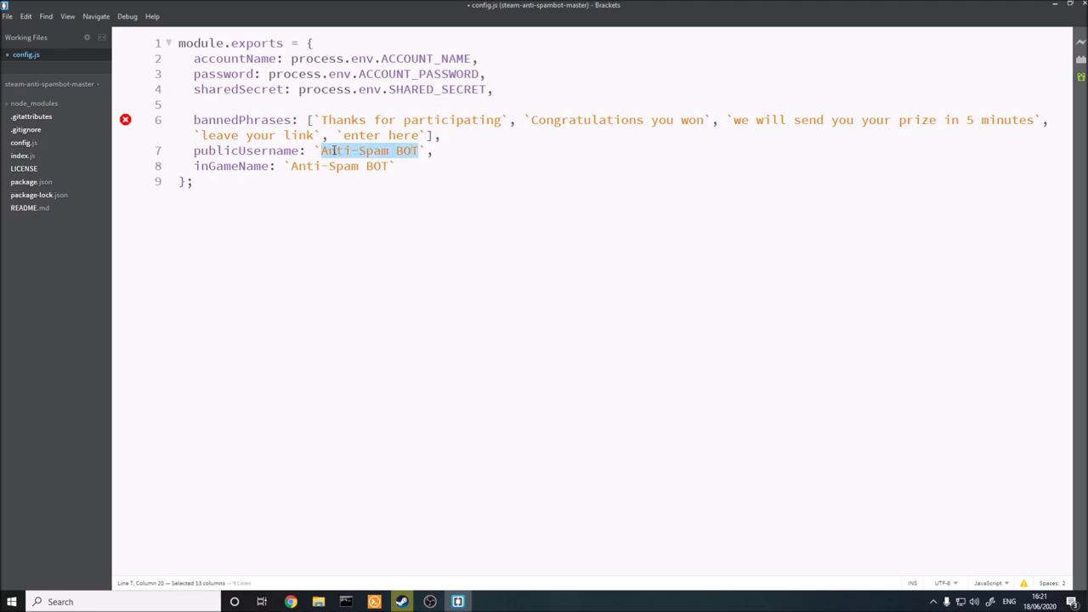
{"action": "double_click", "coordinate": [234, 166]}
{"action": "left_click_drag", "start_coordinate": [388, 166], "coordinate": [293, 166]}
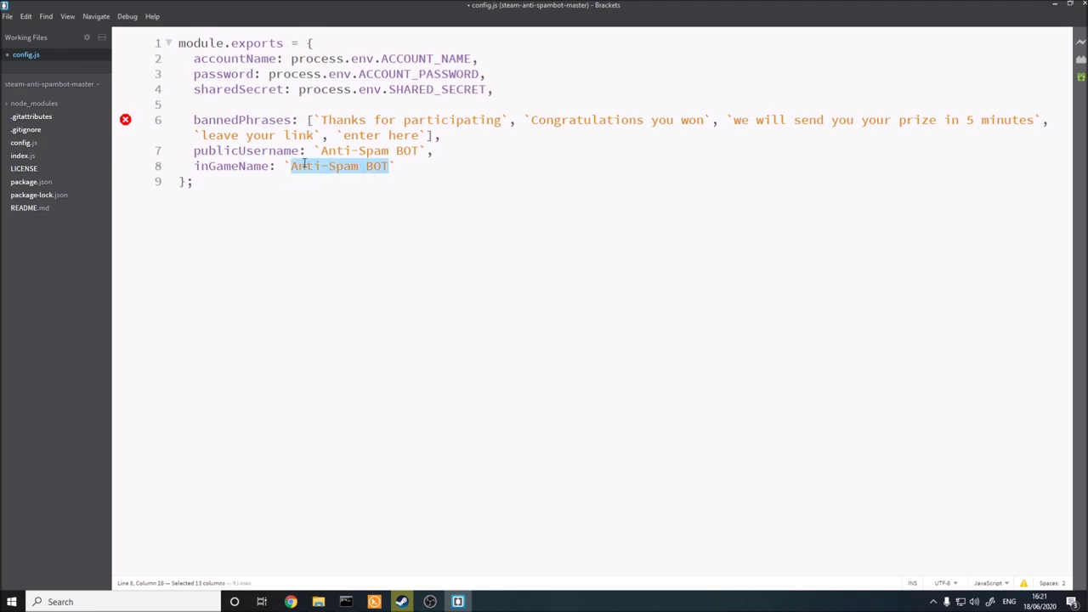
{"action": "left_click_drag", "start_coordinate": [390, 166], "coordinate": [292, 166]}
{"action": "left_click", "coordinate": [384, 166]}
{"action": "left_click_drag", "start_coordinate": [385, 166], "coordinate": [293, 166]}
{"action": "left_click", "coordinate": [312, 167]}
{"action": "key", "text": "ctrl+s"}
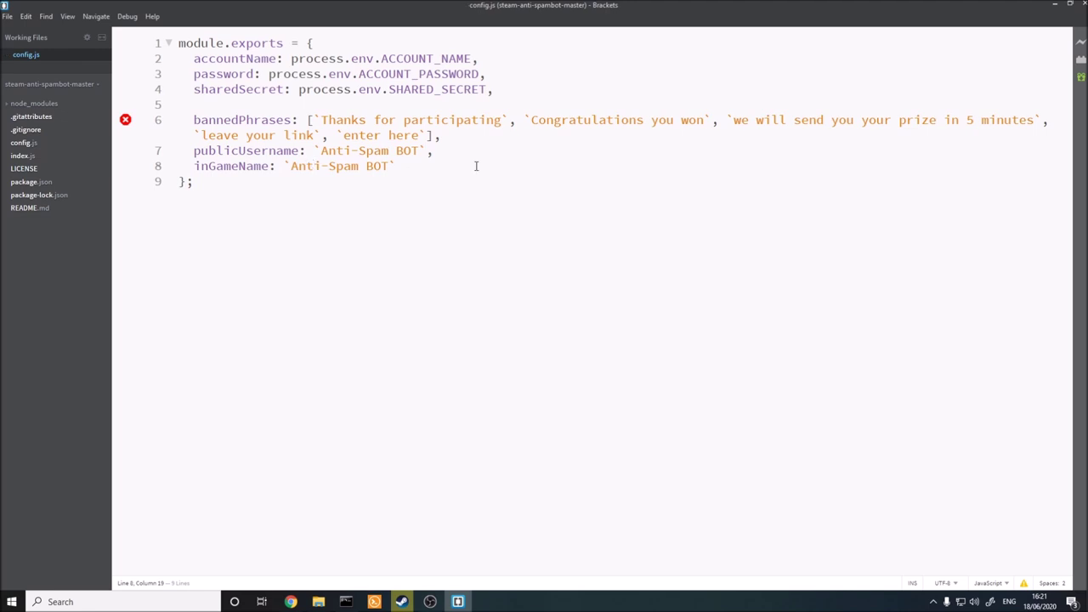
{"action": "left_click", "coordinate": [418, 59]}
Close config.js and paste the .env file into the steam-anti-spambot-master folder in File Explorer.
{"action": "key", "text": "ctrl+w"}
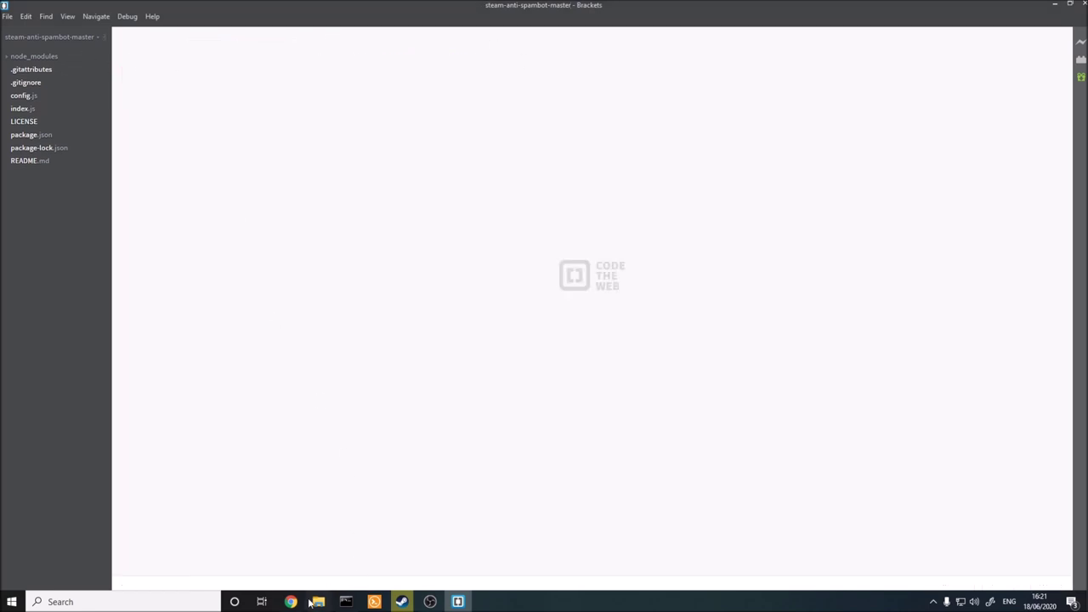
{"action": "mouse_move", "coordinate": [318, 597]}
{"action": "left_click", "coordinate": [347, 554]}
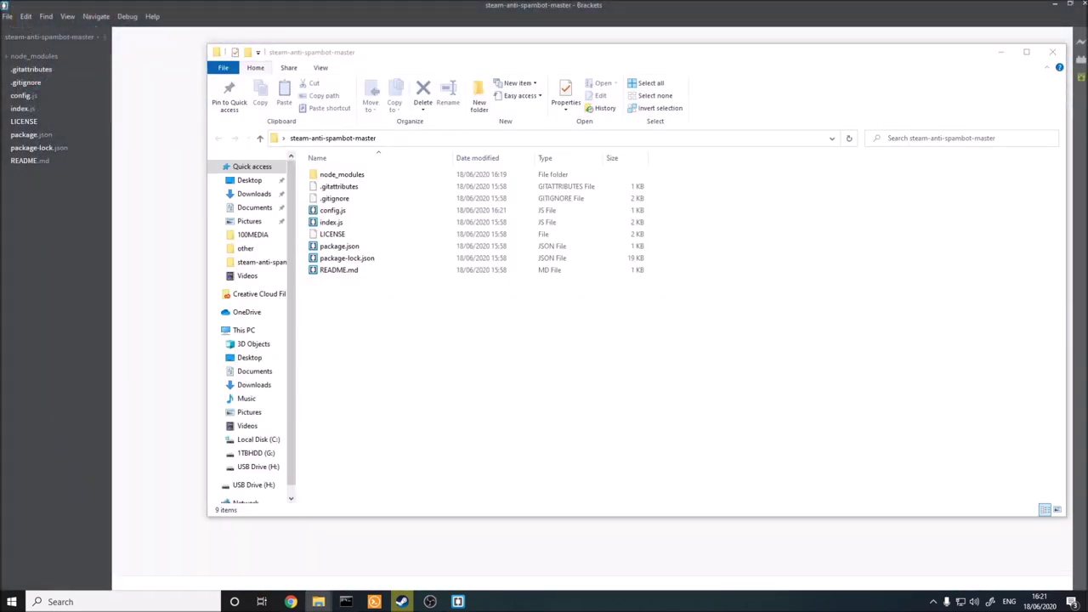
{"action": "left_click", "coordinate": [493, 357]}
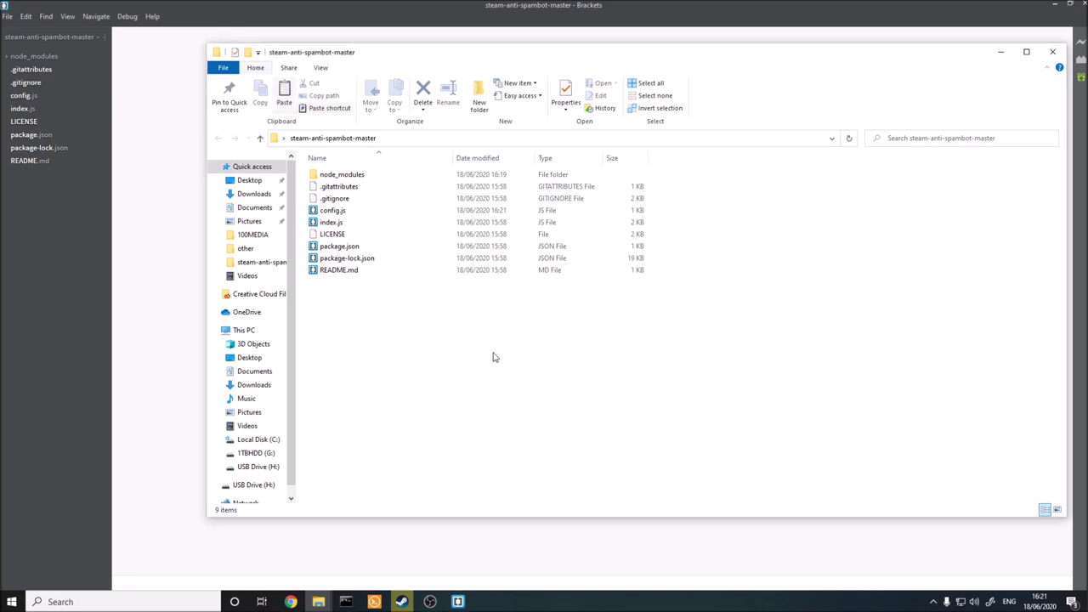
{"action": "key", "text": "ctrl+v"}
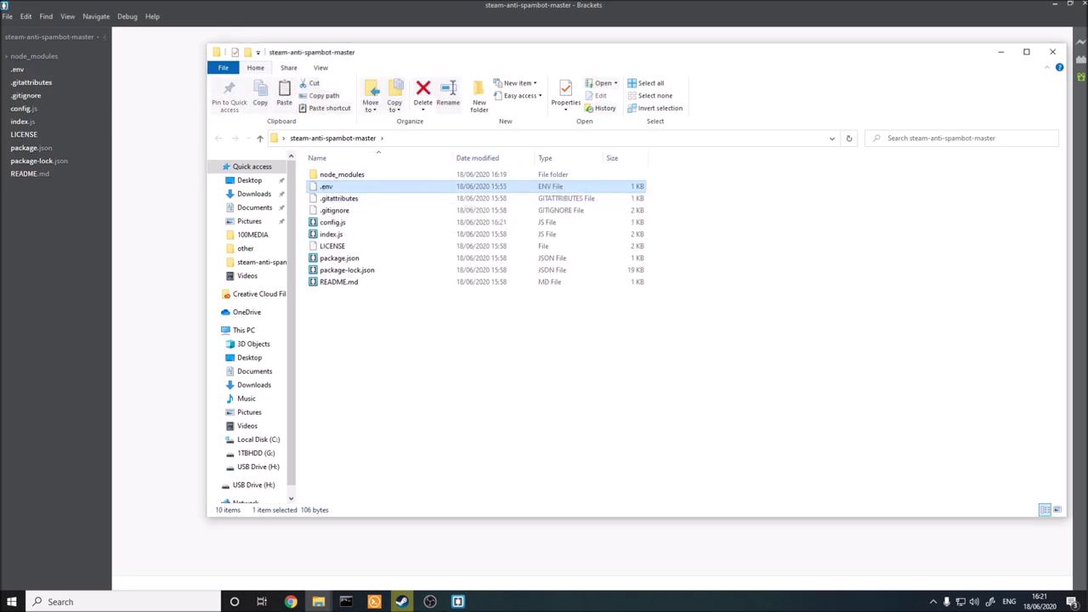
{"action": "left_click", "coordinate": [1052, 52]}
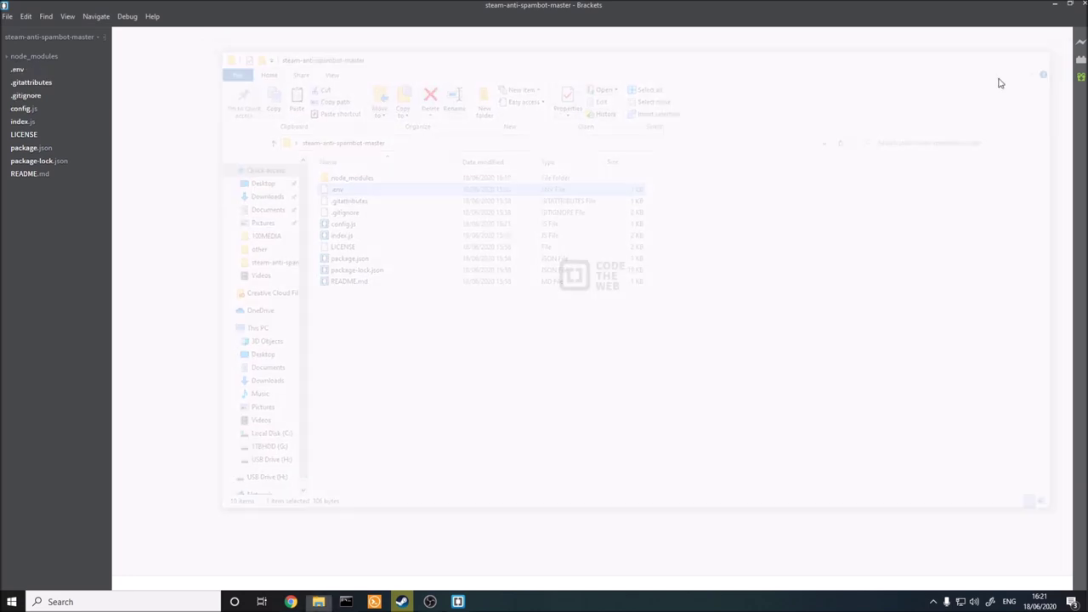
{"action": "left_click", "coordinate": [346, 599]}
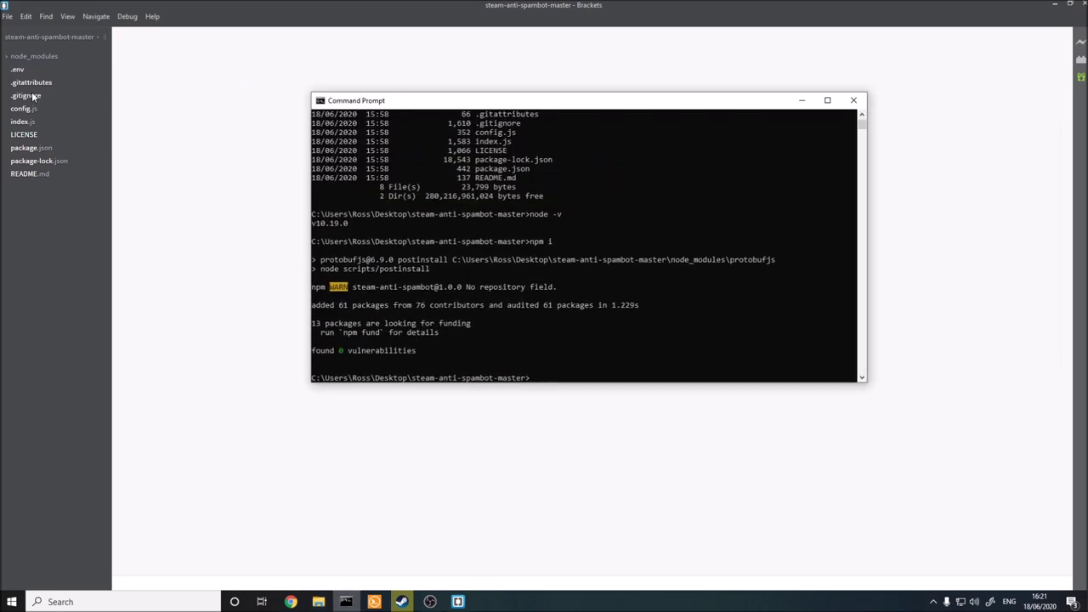
Run node index.js in the project folder's Command Prompt so the bot logs on.
{"action": "double_click", "coordinate": [24, 110]}
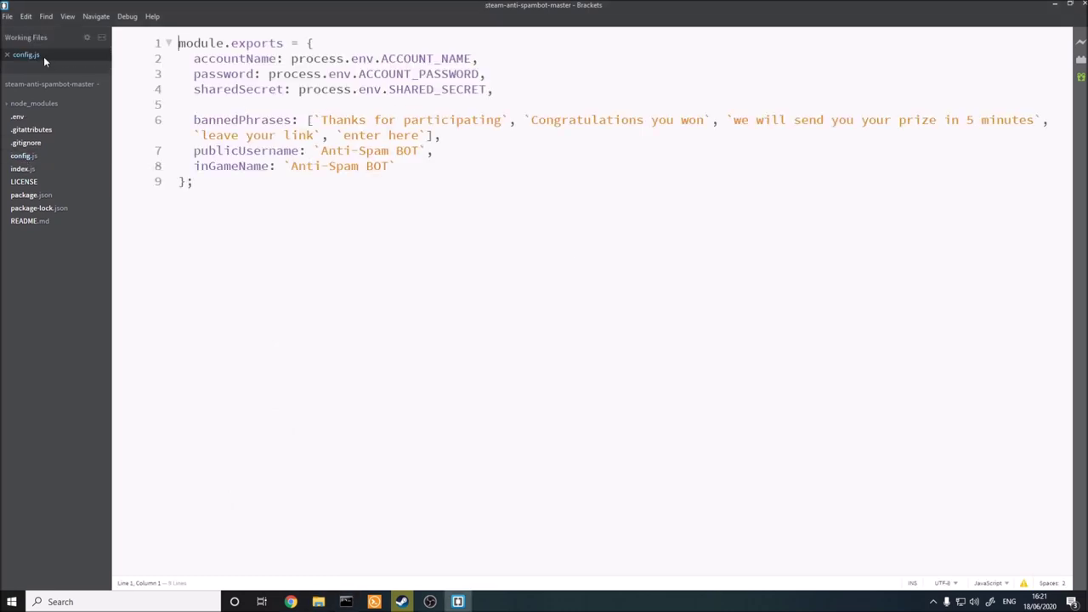
{"action": "left_click", "coordinate": [6, 55]}
{"action": "left_click", "coordinate": [346, 601]}
{"action": "left_click_drag", "start_coordinate": [532, 379], "coordinate": [300, 382]}
{"action": "left_click", "coordinate": [607, 372]}
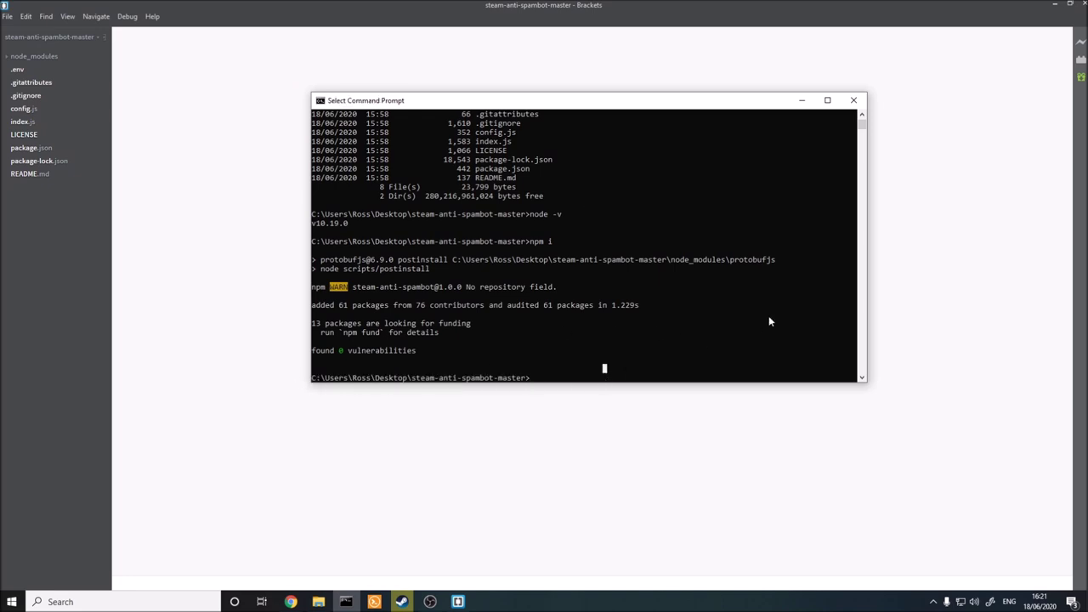
{"action": "type", "text": "node index.js"}
{"action": "key", "text": "Return"}
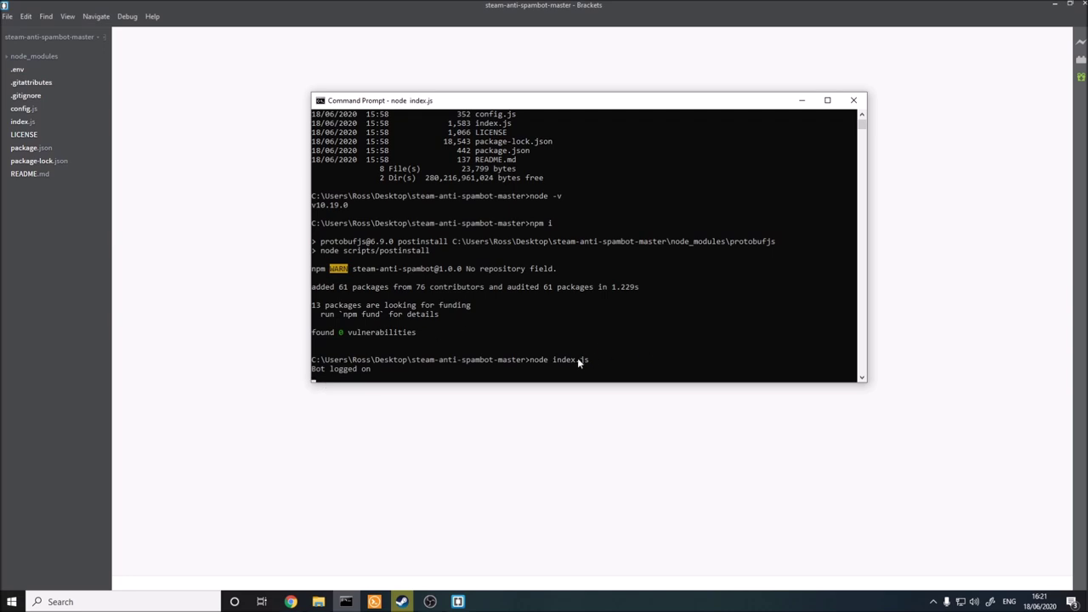
Demote Anti-Spam BOT from officer to ordinary member in the GainGG Officer Tools member list.
{"action": "mouse_move", "coordinate": [402, 601]}
{"action": "left_click", "coordinate": [352, 544]}
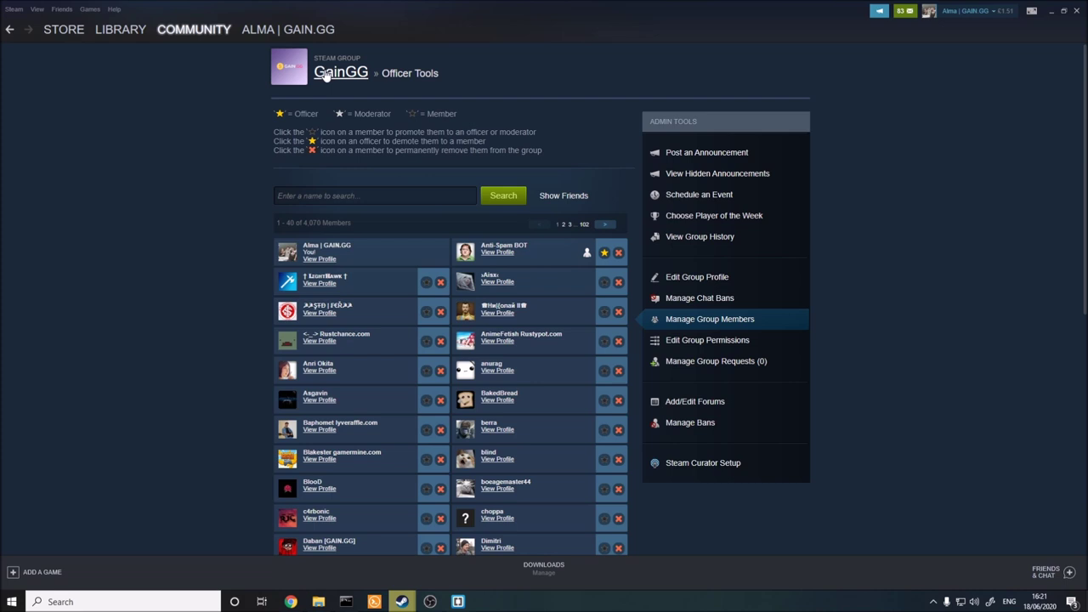
{"action": "left_click", "coordinate": [719, 324]}
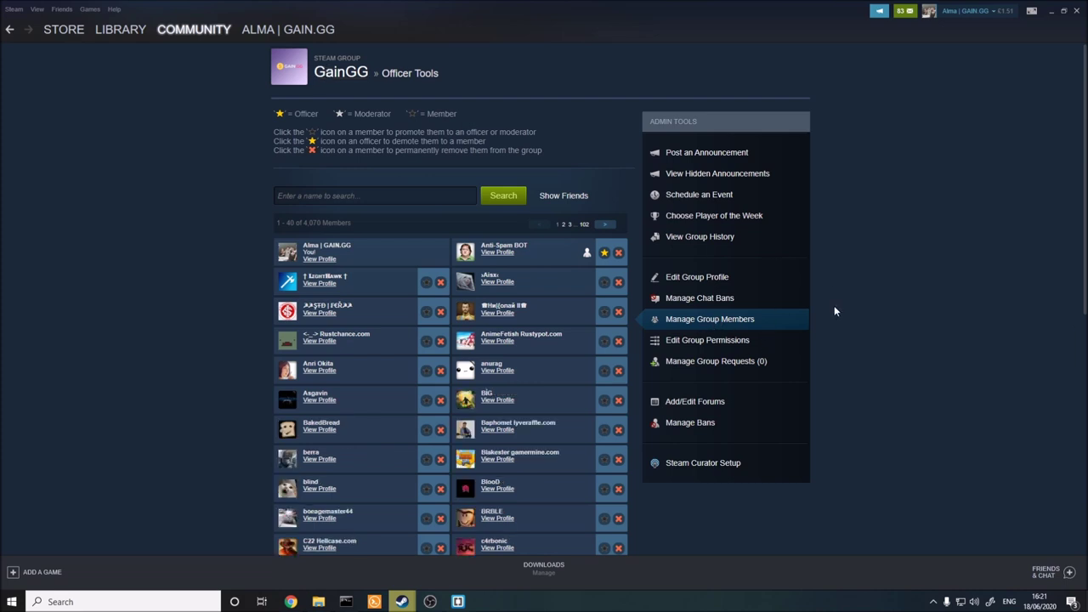
{"action": "mouse_move", "coordinate": [489, 253]}
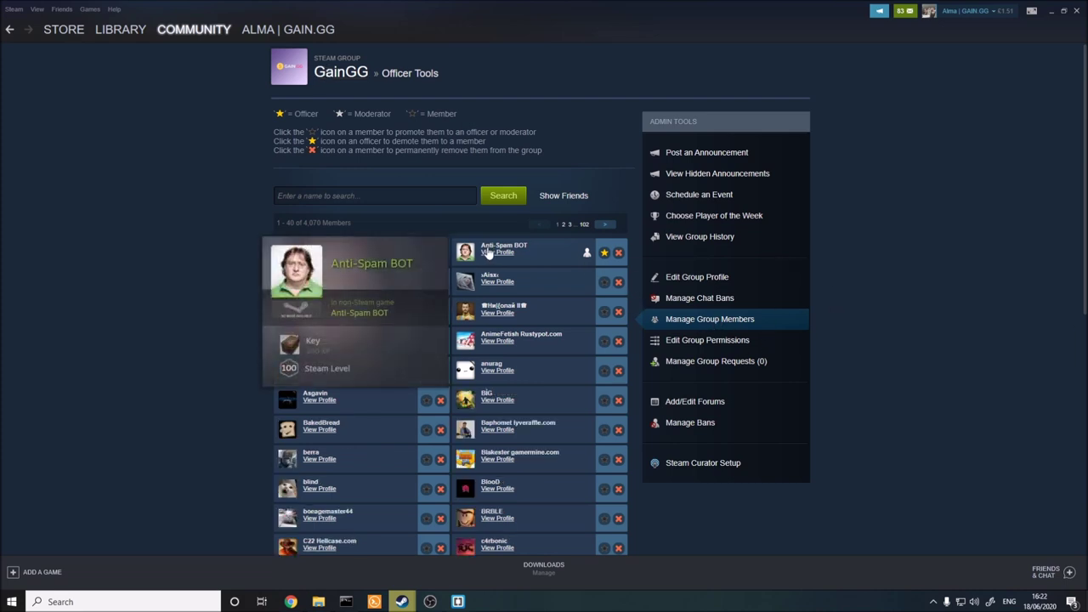
{"action": "left_click", "coordinate": [587, 253]}
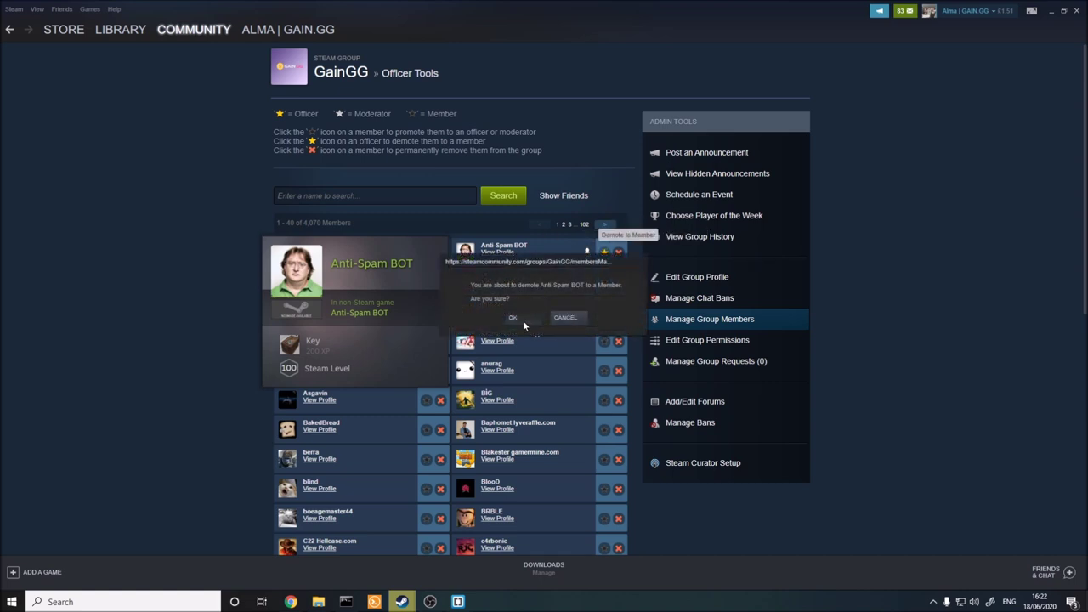
{"action": "left_click", "coordinate": [563, 316]}
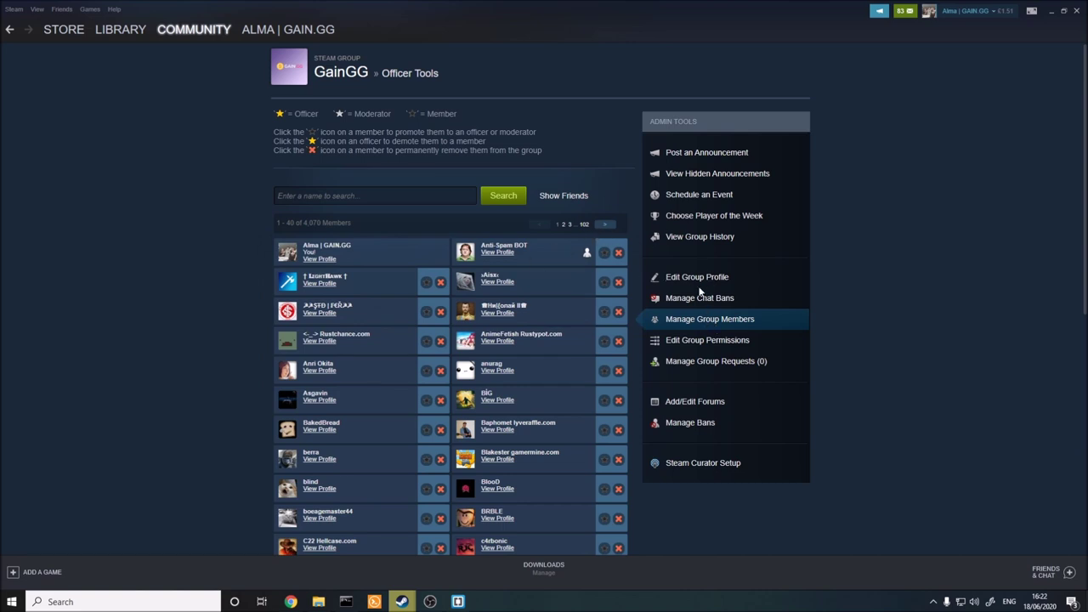
{"action": "left_click", "coordinate": [705, 321]}
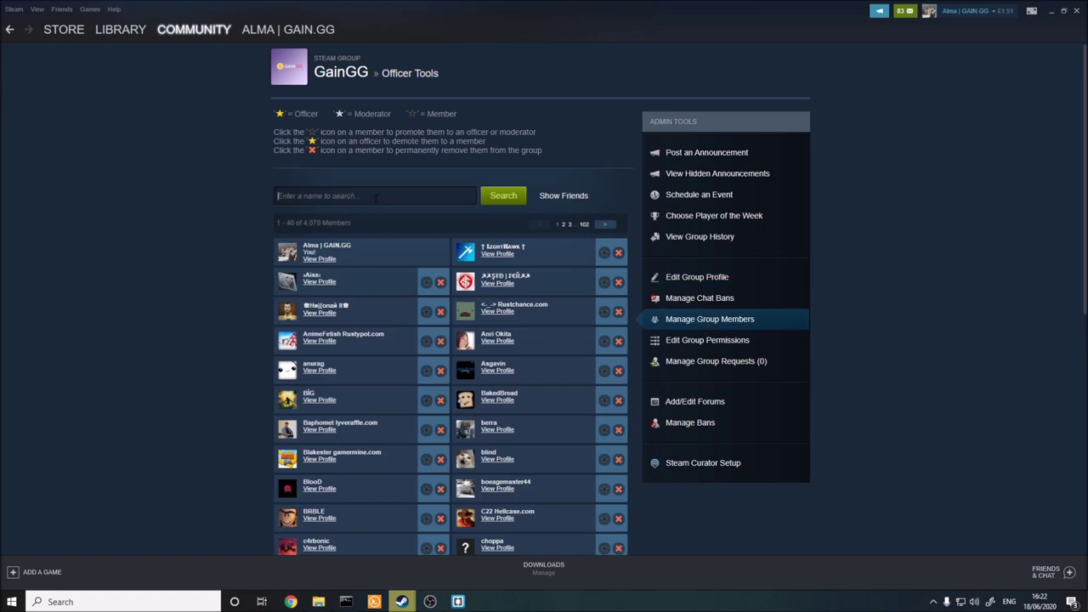
{"action": "left_click", "coordinate": [458, 602]}
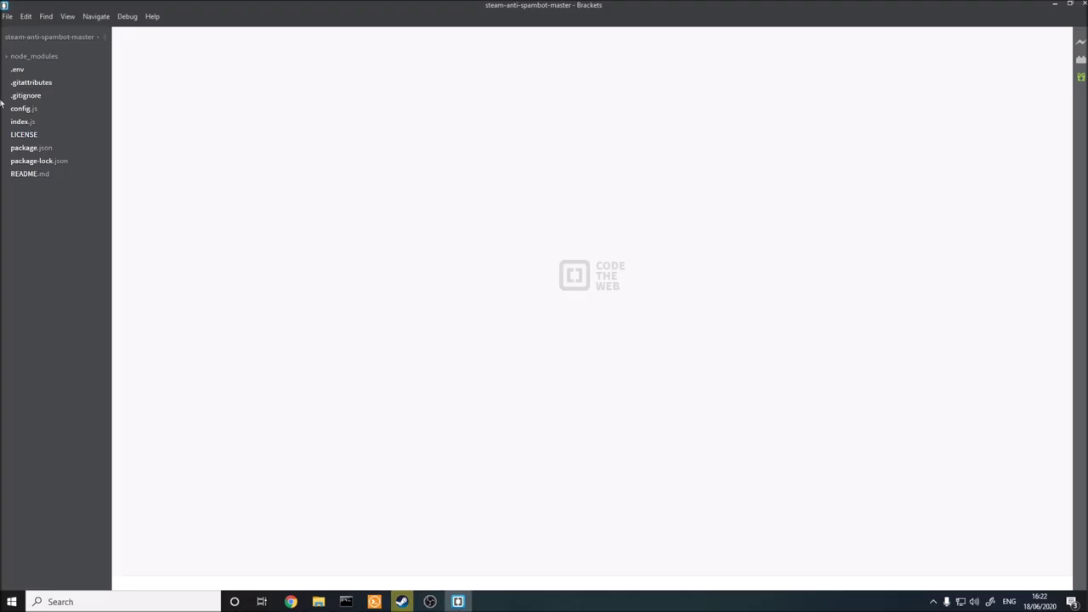
Open config.js in Brackets and select 'Spam' in the bot name on line 8.
{"action": "double_click", "coordinate": [26, 109]}
{"action": "double_click", "coordinate": [343, 166]}
{"action": "mouse_move", "coordinate": [401, 602]}
{"action": "left_click", "coordinate": [379, 569]}
Search GainGG members for 'anti-spam' and promote Anti-Spam BOT to moderator.
{"action": "left_click", "coordinate": [347, 185]}
{"action": "type", "text": "anti-spam"}
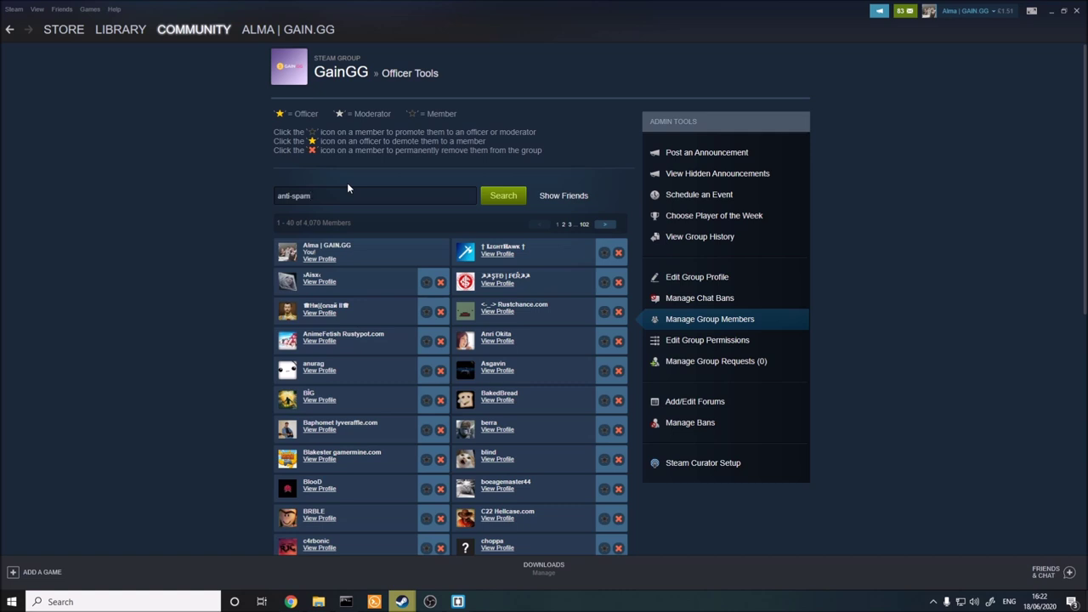
{"action": "key", "text": "Return"}
{"action": "left_click", "coordinate": [425, 273]}
{"action": "left_click", "coordinate": [522, 317]}
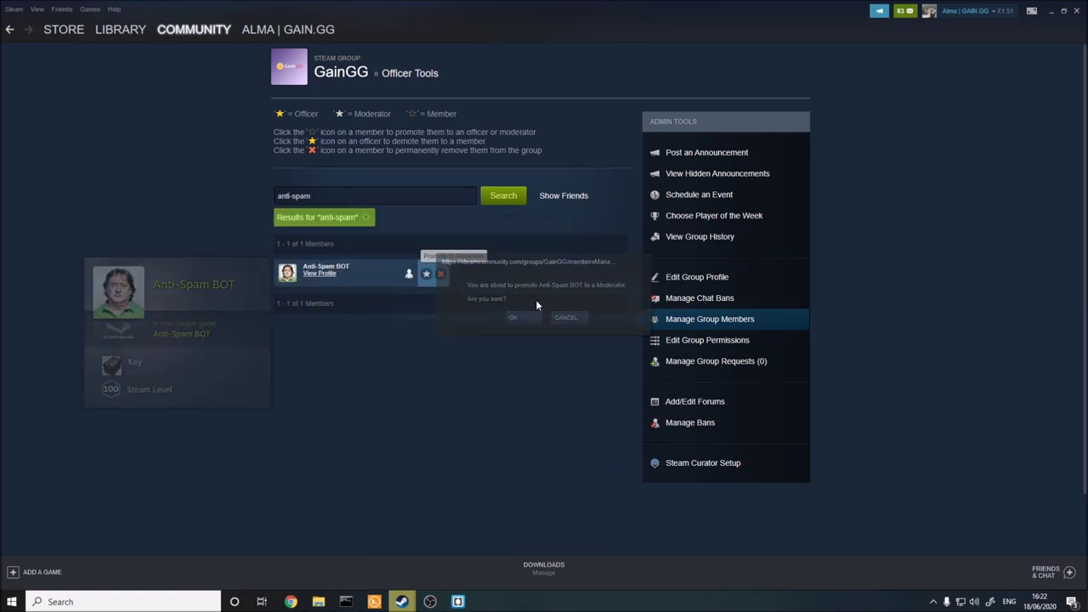
{"action": "left_click", "coordinate": [426, 273]}
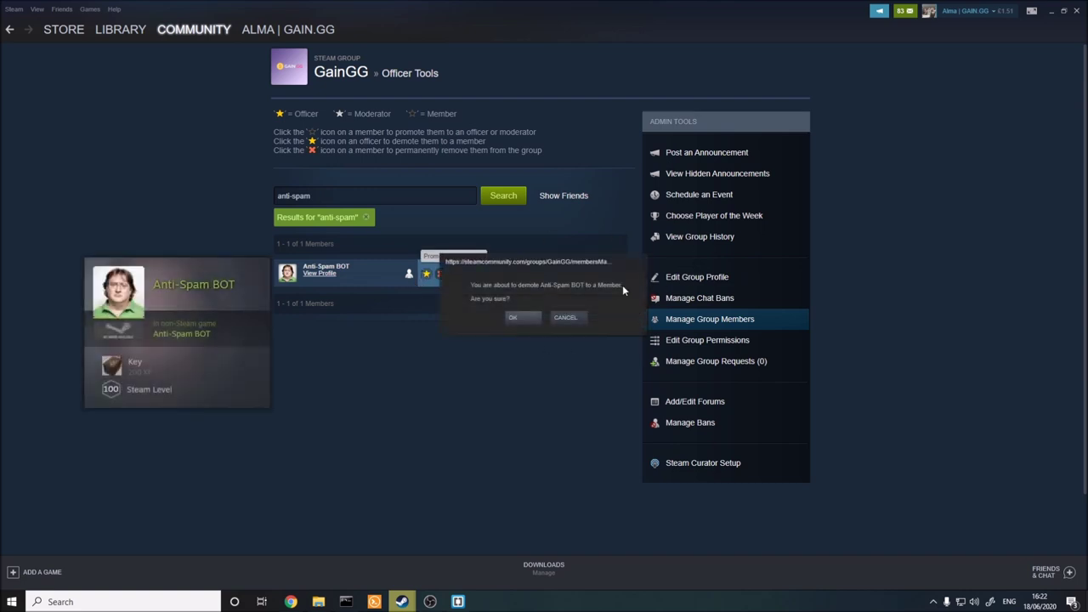
{"action": "left_click", "coordinate": [1053, 11]}
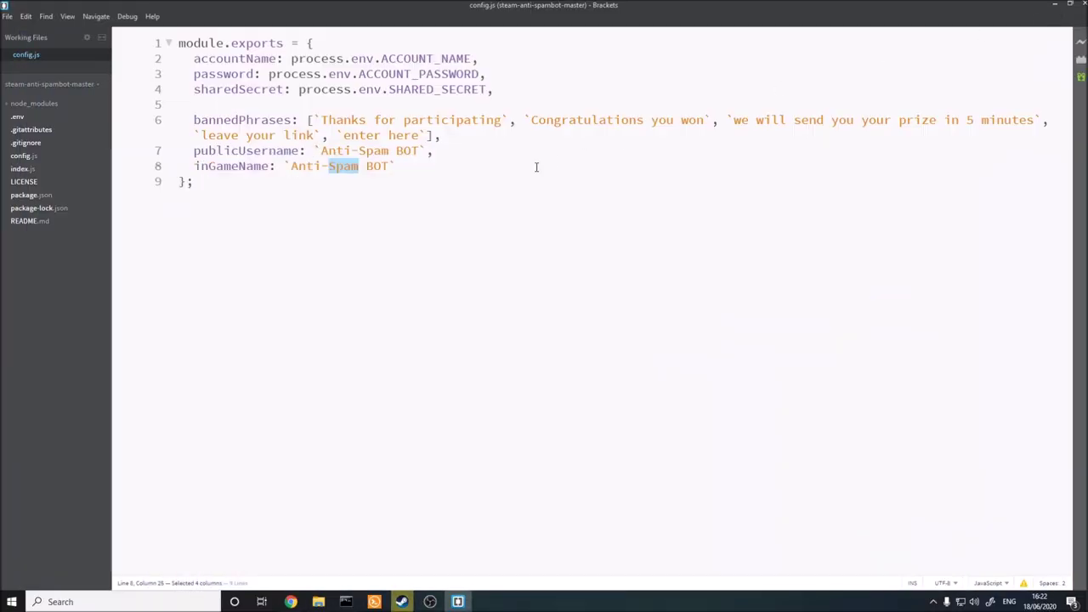
{"action": "left_click", "coordinate": [346, 602]}
{"action": "mouse_move", "coordinate": [403, 601]}
{"action": "left_click", "coordinate": [442, 551]}
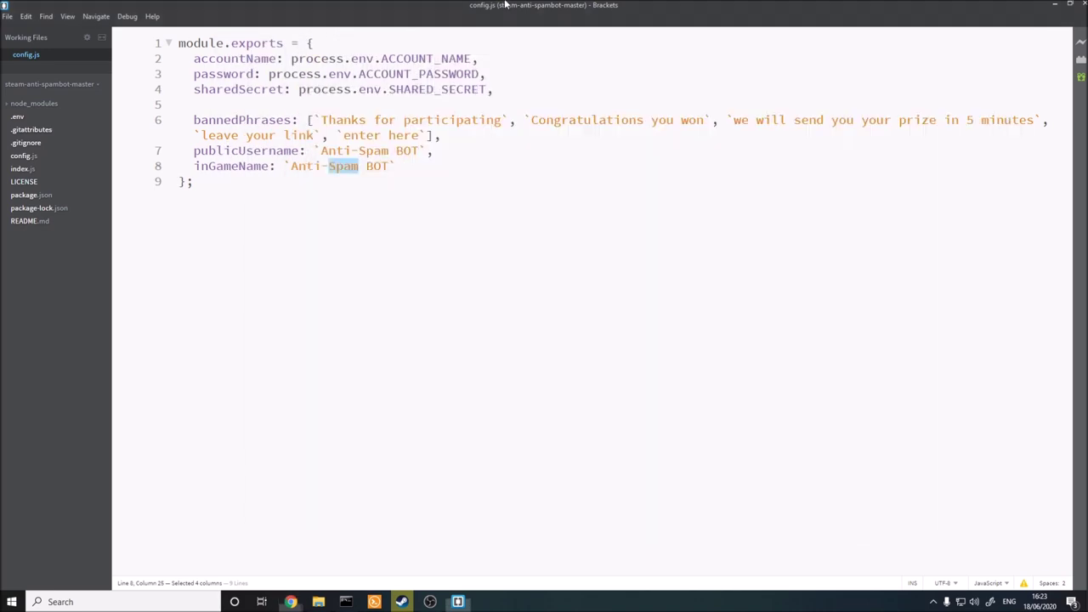
{"action": "mouse_move", "coordinate": [291, 601]}
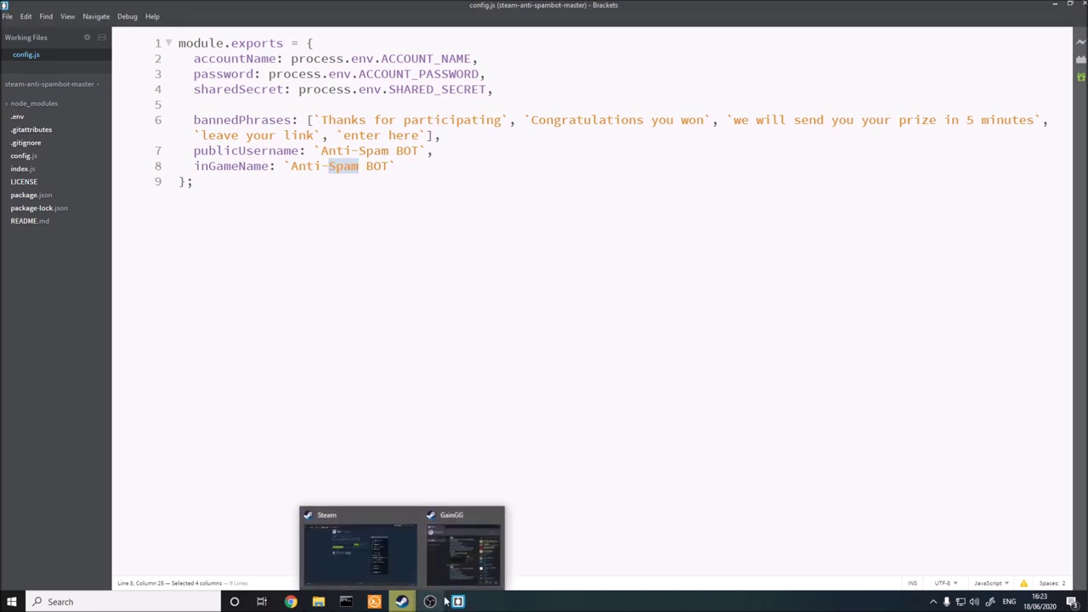
Send 'hey guys' in the GainGG group chat from the test account.
{"action": "left_click", "coordinate": [354, 571]}
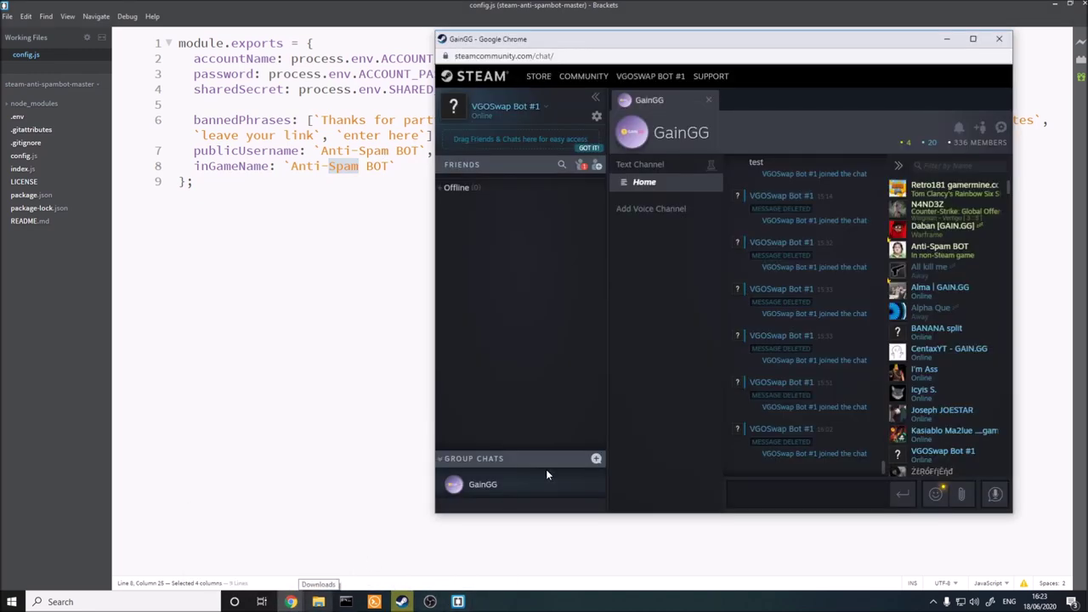
{"action": "type", "text": "hey guys"}
{"action": "key", "text": "Return"}
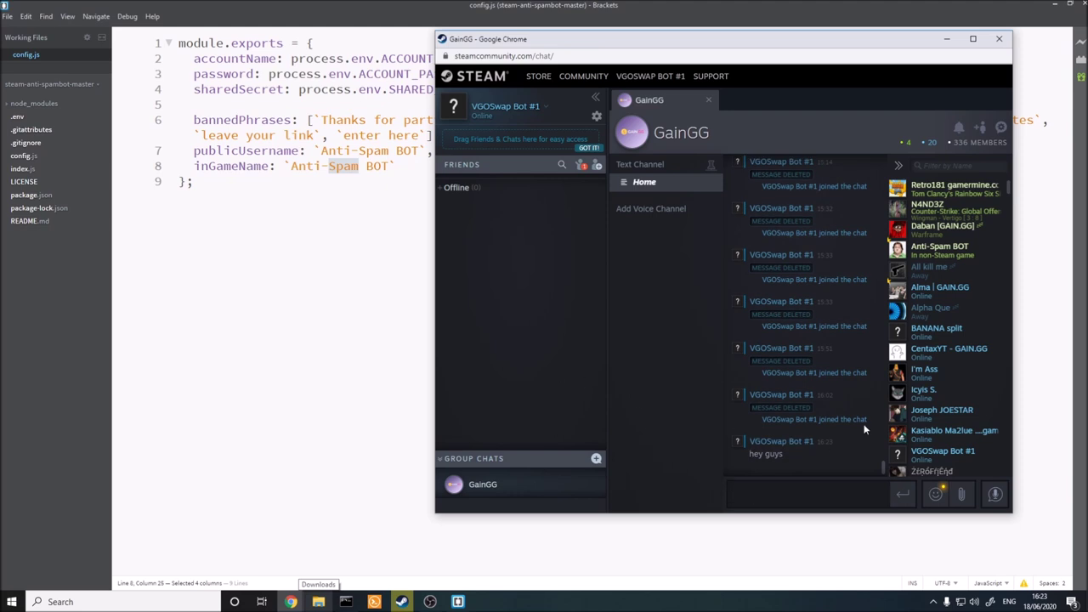
Select the banned phrase 'Thanks for participating' in config.js.
{"action": "left_click", "coordinate": [345, 601]}
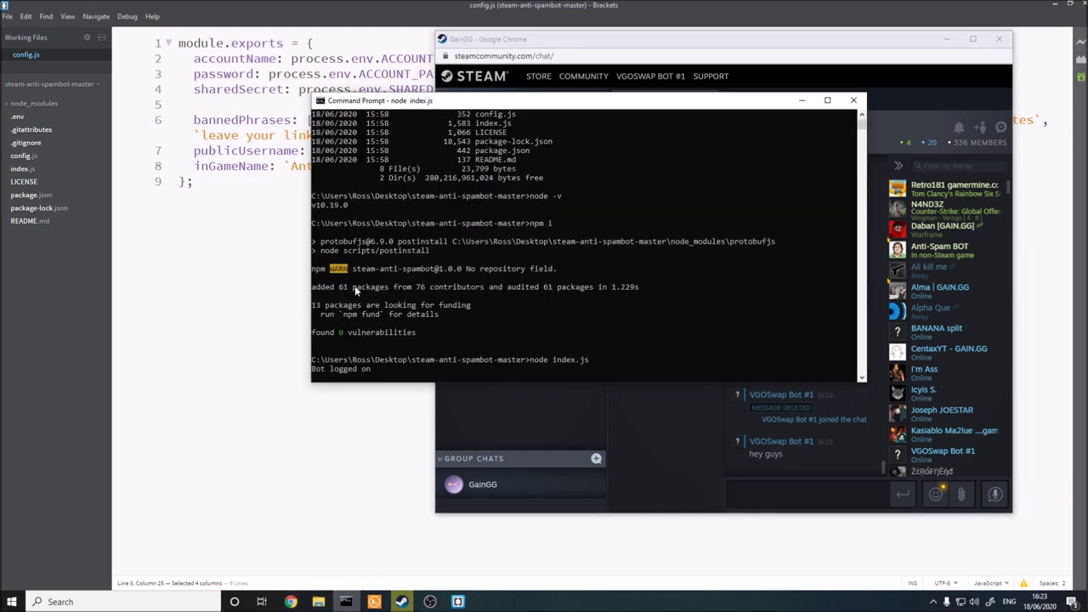
{"action": "left_click", "coordinate": [457, 601]}
{"action": "left_click", "coordinate": [440, 120]}
{"action": "left_click_drag", "start_coordinate": [441, 120], "coordinate": [362, 122]}
{"action": "key", "text": "ctrl+c"}
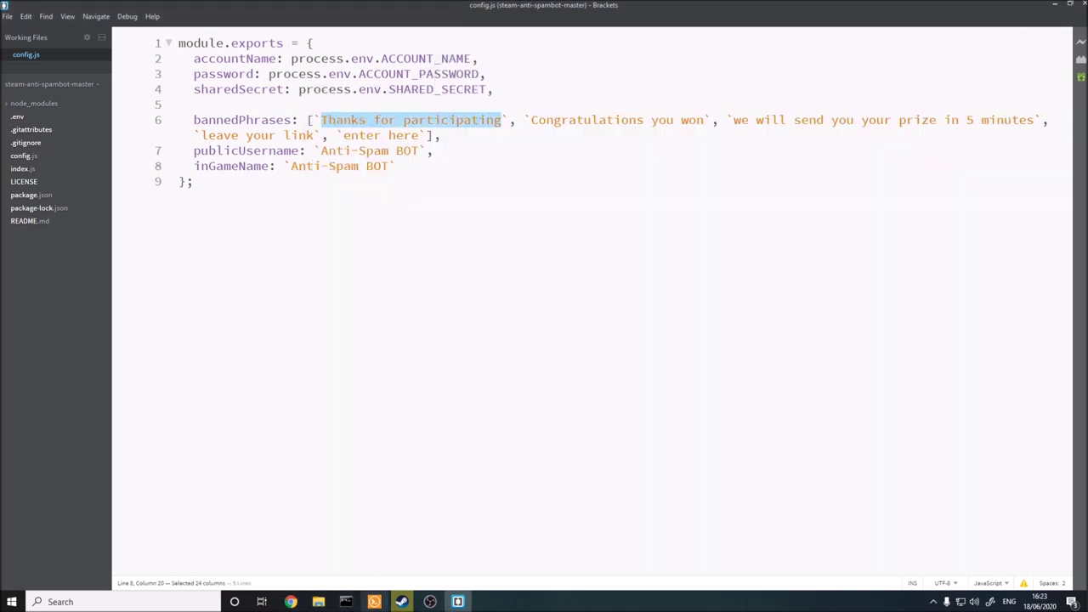
{"action": "left_click", "coordinate": [345, 601]}
Post the banned phrase with altered case as 'Thanks FoR participating' and dismiss the BANNED notice.
{"action": "mouse_move", "coordinate": [290, 601]}
{"action": "left_click", "coordinate": [356, 548]}
{"action": "left_click", "coordinate": [765, 488]}
{"action": "key", "text": "ctrl+v"}
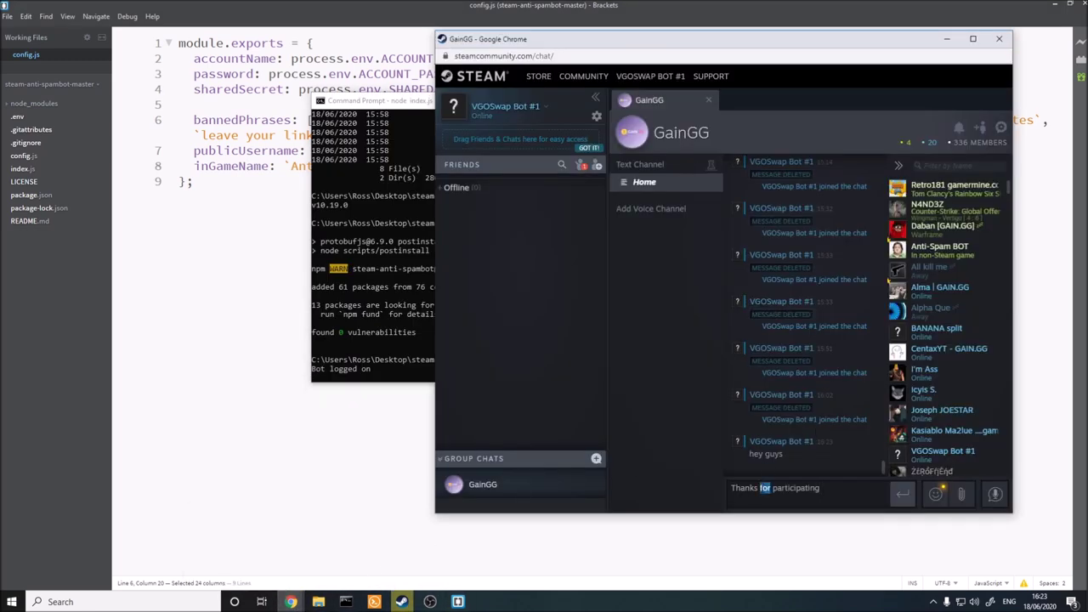
{"action": "type", "text": "FoR"}
{"action": "key", "text": "Return"}
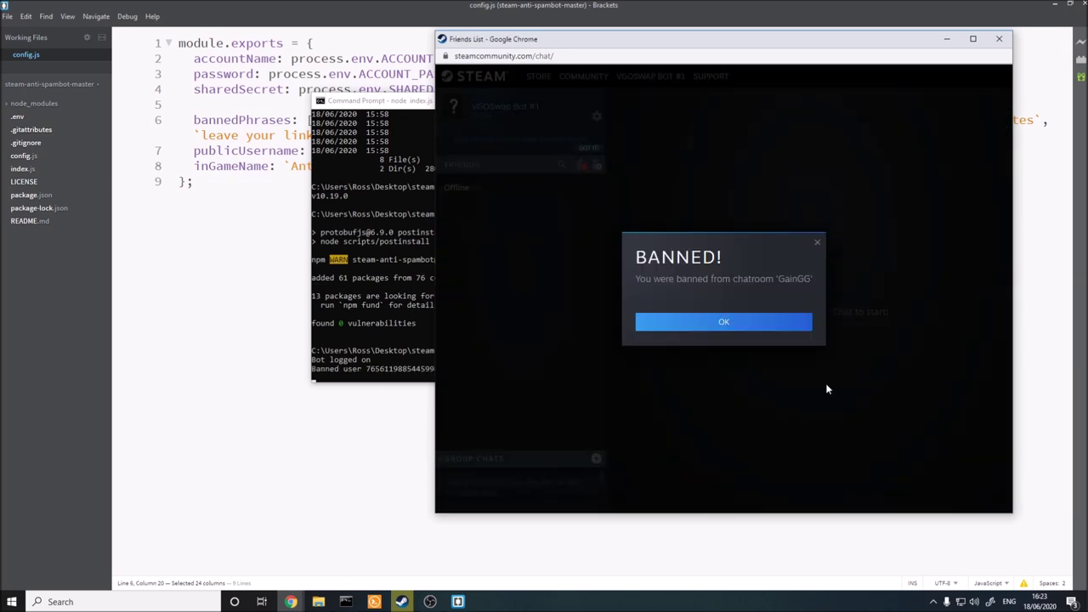
{"action": "left_click", "coordinate": [765, 324]}
Reopen the GainGG chat to confirm the 'hey guys' message now shows as deleted.
{"action": "mouse_move", "coordinate": [401, 601]}
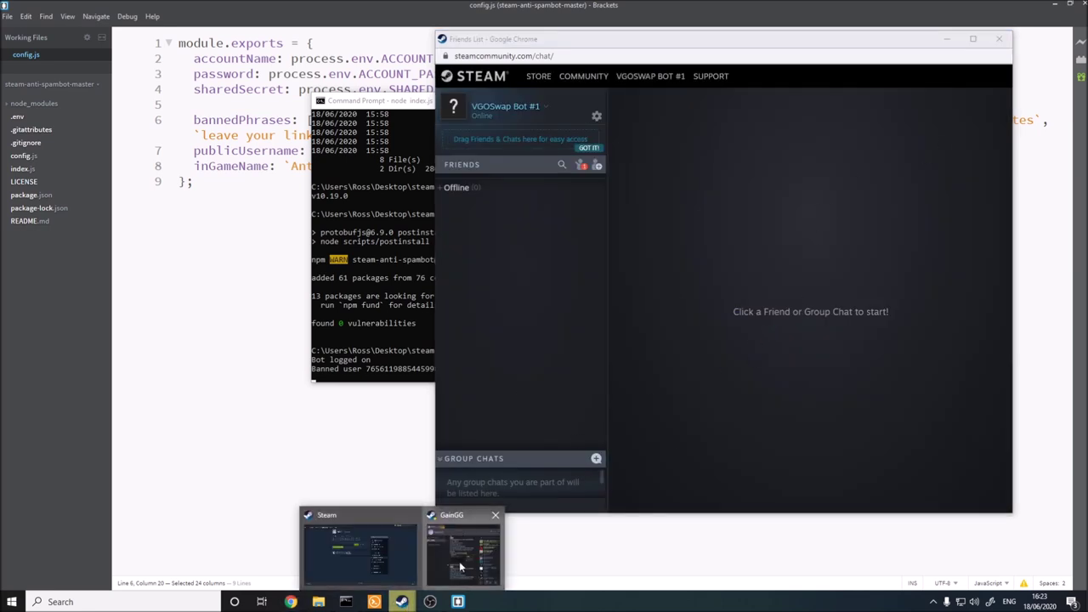
{"action": "left_click", "coordinate": [464, 561]}
{"action": "scroll", "coordinate": [712, 362], "scroll_direction": "down", "scroll_amount": 2}
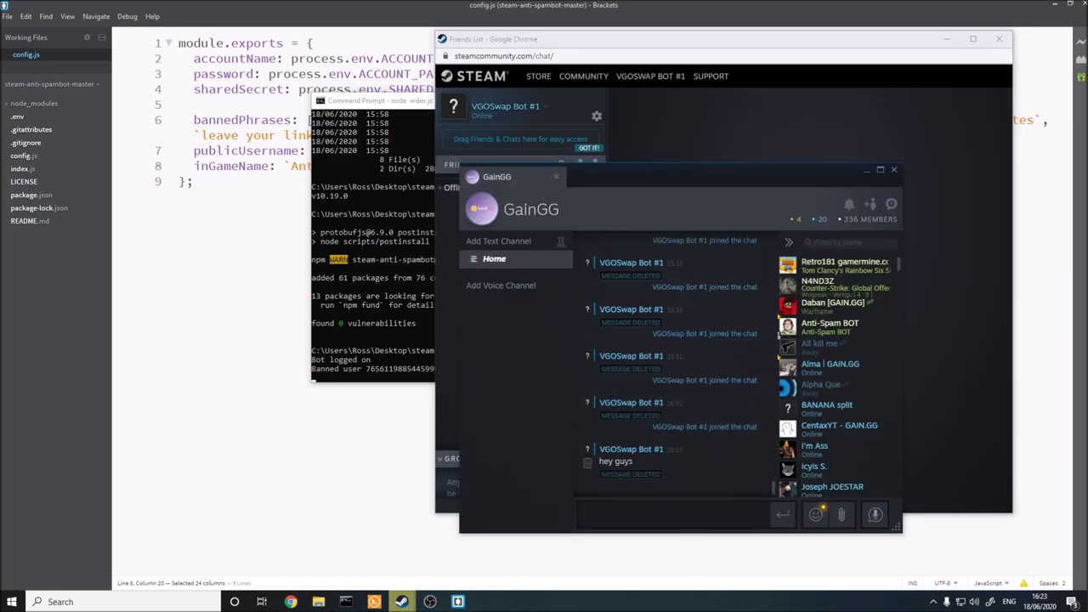
{"action": "double_click", "coordinate": [652, 476]}
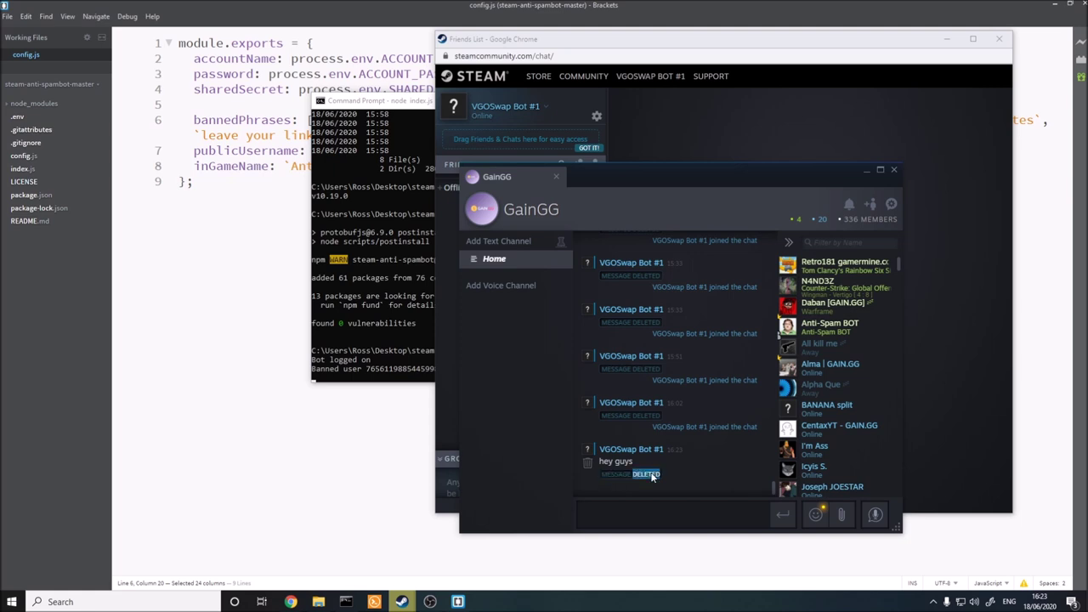